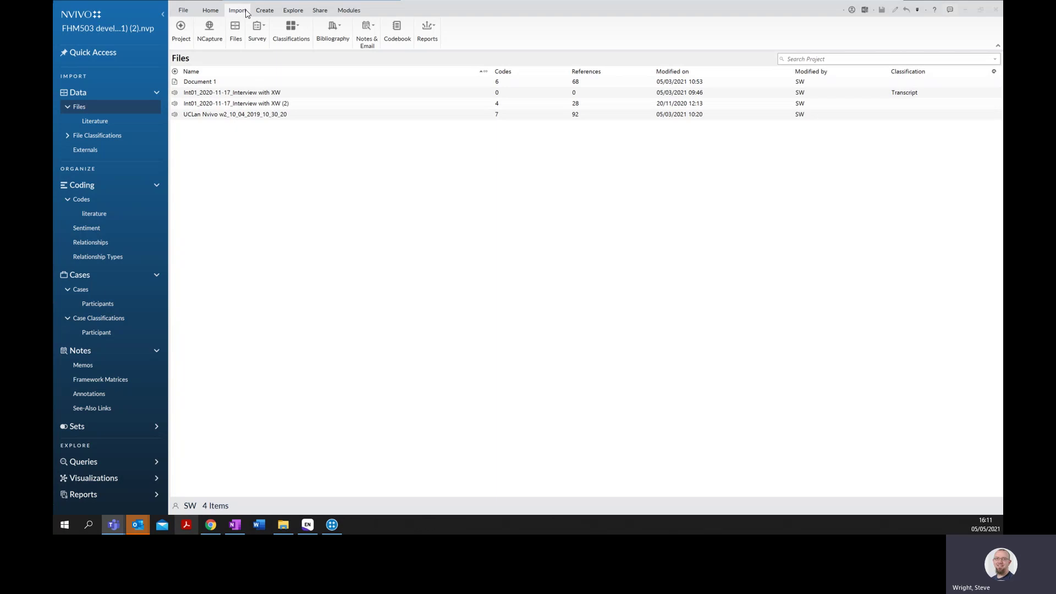
- Import the "transcribing automatically (1).m4a" discussion recording from Downloads into the project files, keeping its default properties
click(238, 31)
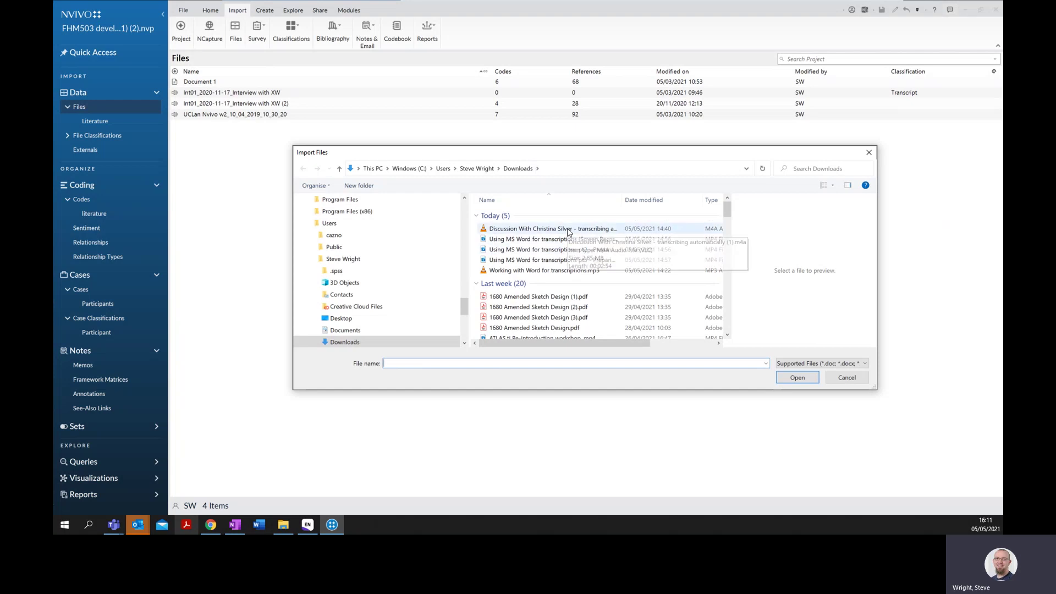
click(567, 230)
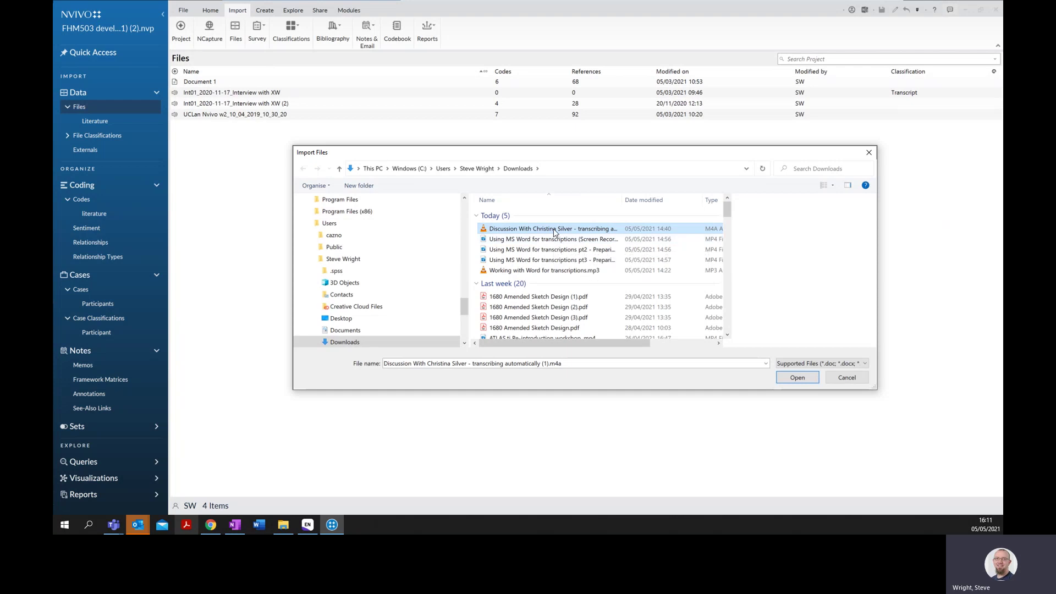
double_click(554, 228)
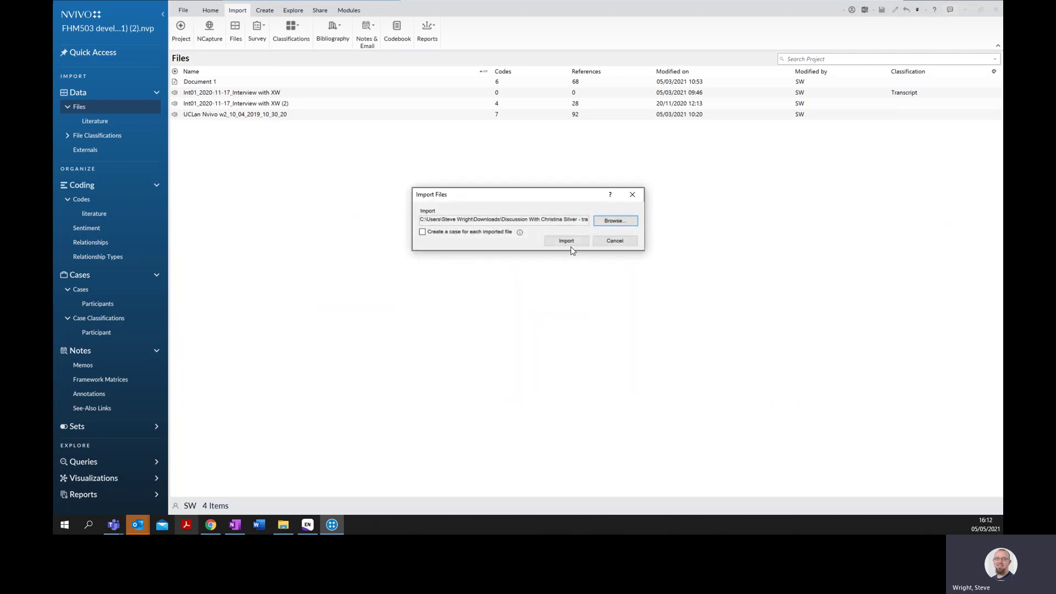
click(570, 244)
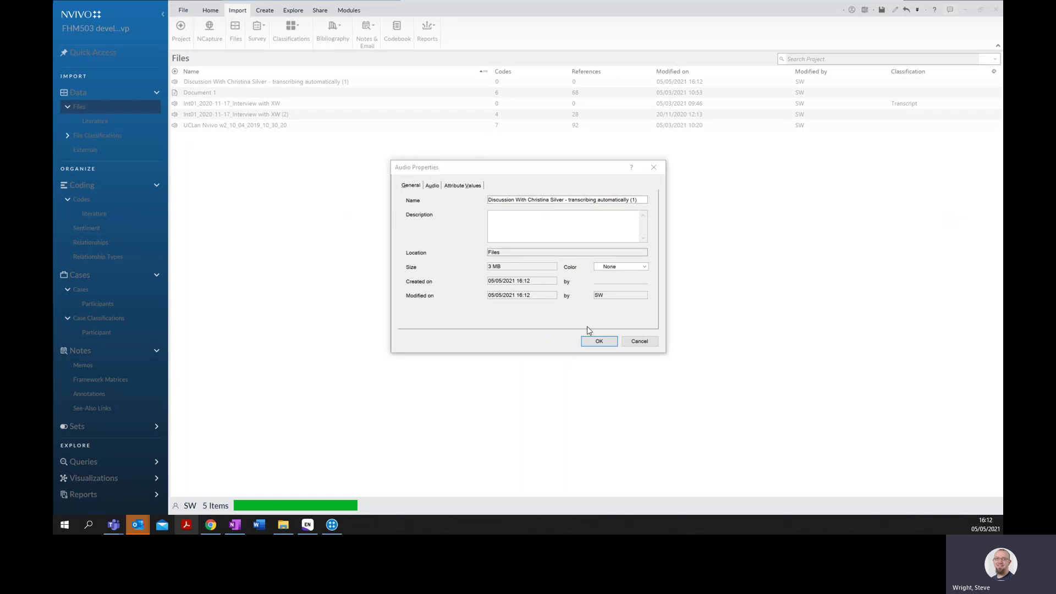
click(597, 341)
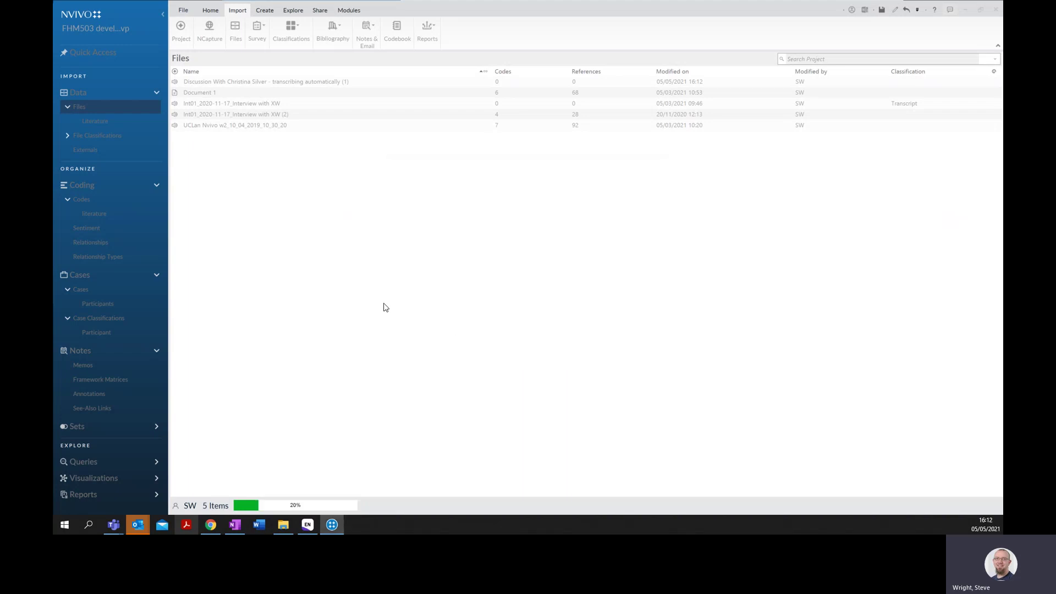
- Open the imported discussion recording in edit mode and start importing transcript rows
double_click(327, 83)
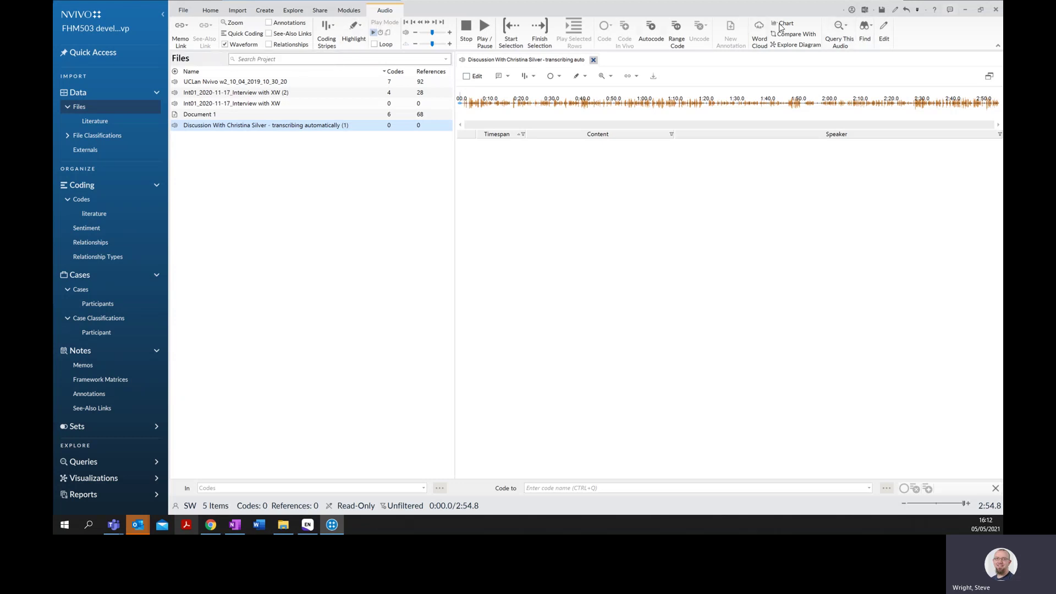
click(884, 36)
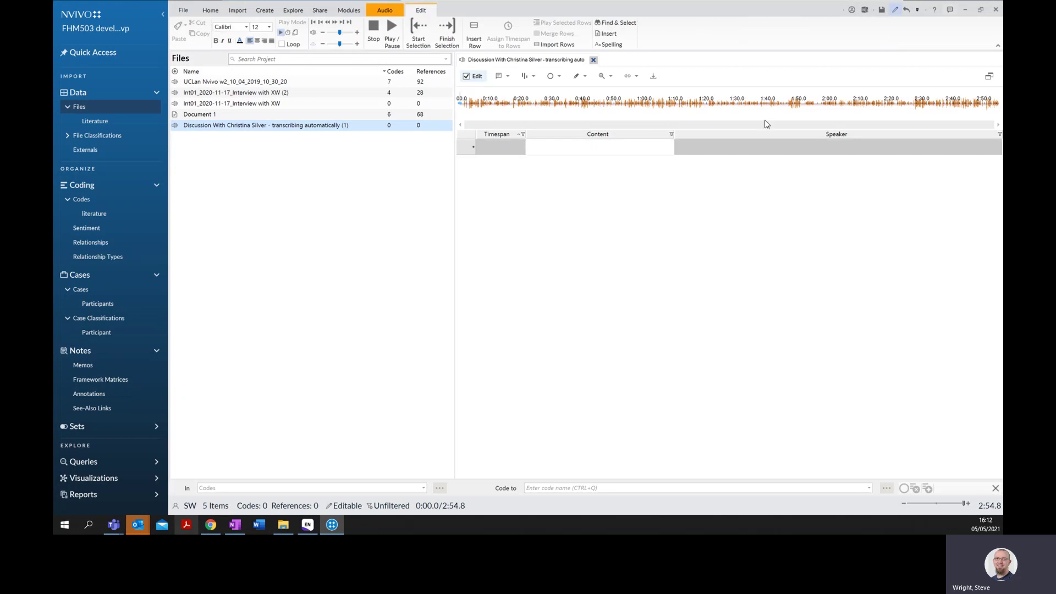
click(554, 45)
- Choose the "Transcript (NVivo Table)" Word document in the OneDrive caqdas folder as the transcript source
click(691, 156)
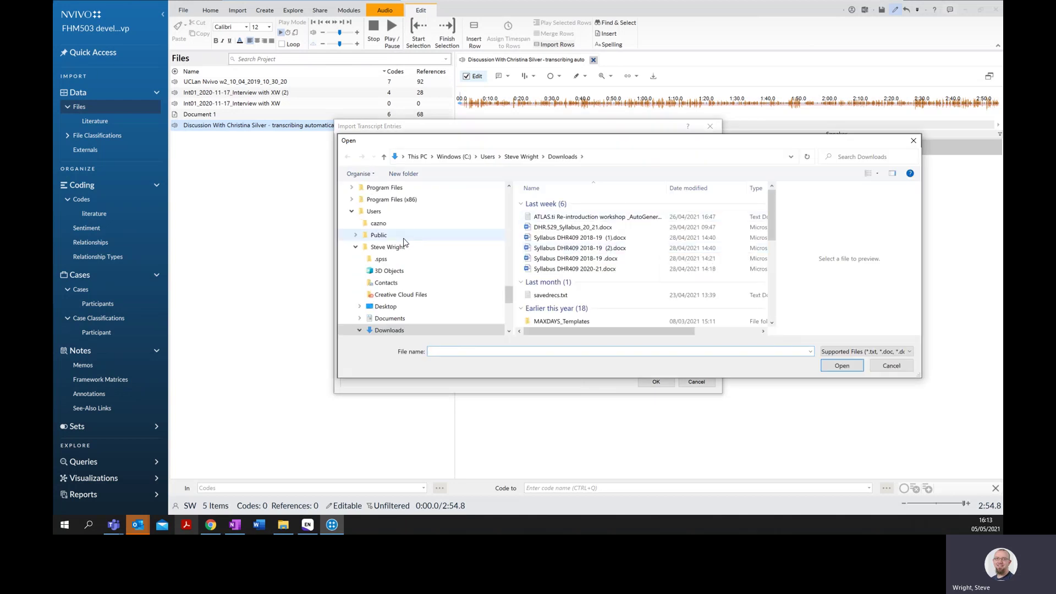
scroll(405, 248, up, 3)
scroll(405, 249, down, 10)
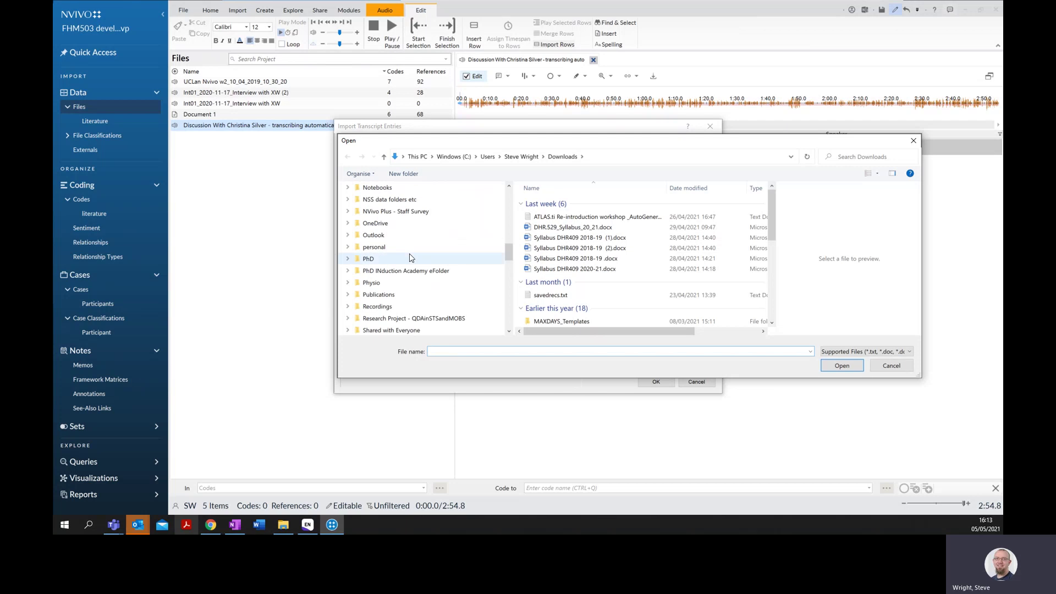
scroll(412, 258, up, 5)
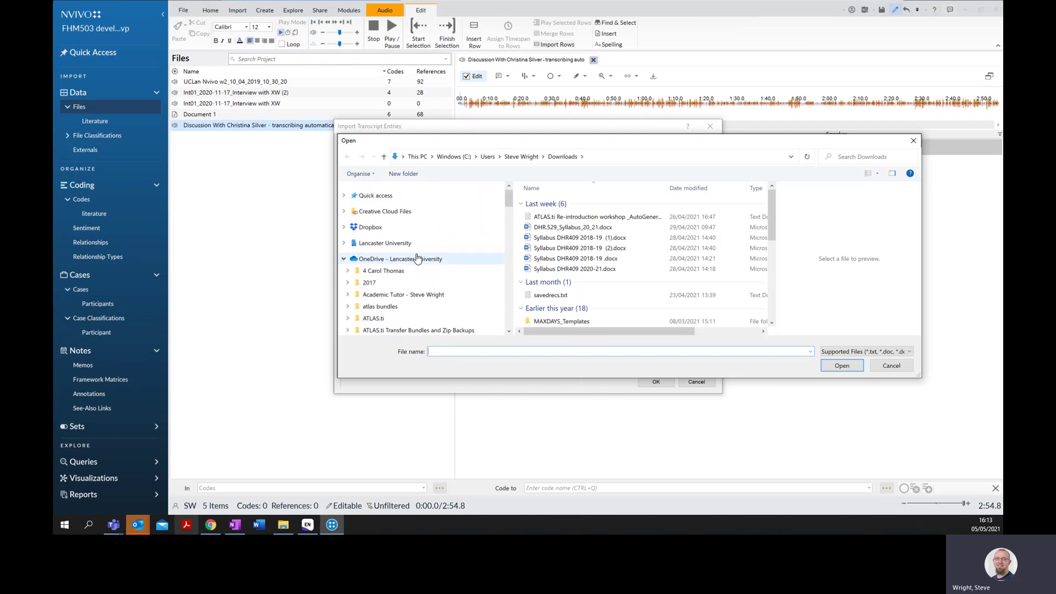
scroll(379, 264, down, 1)
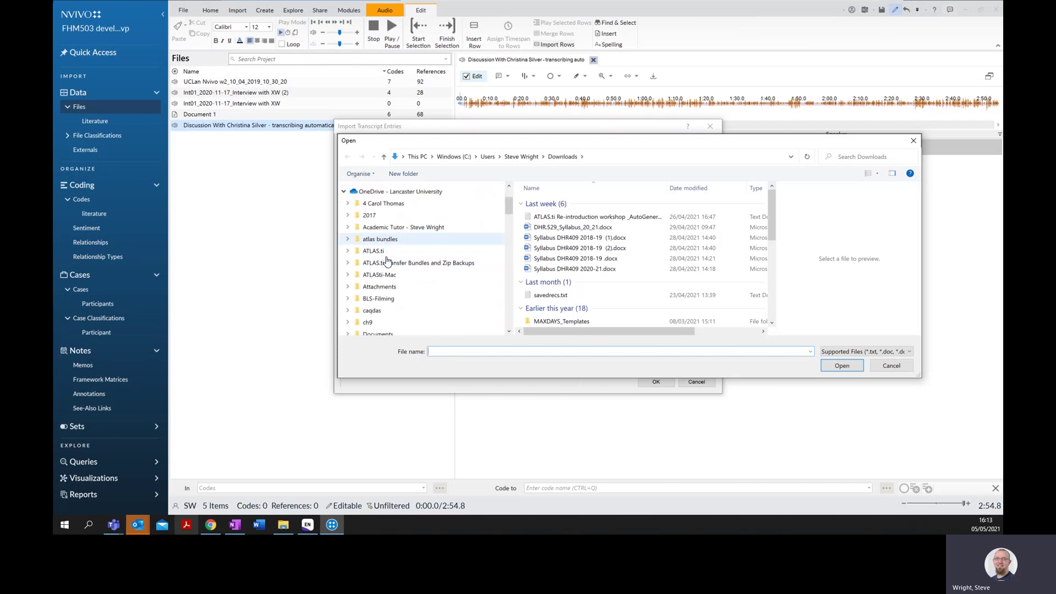
click(378, 297)
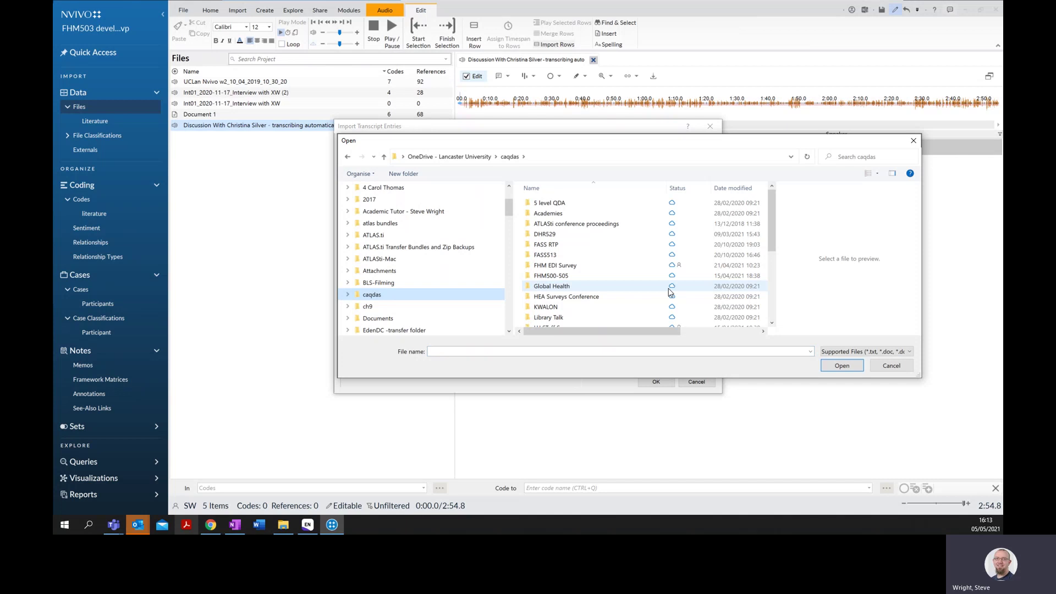
scroll(667, 290, down, 1)
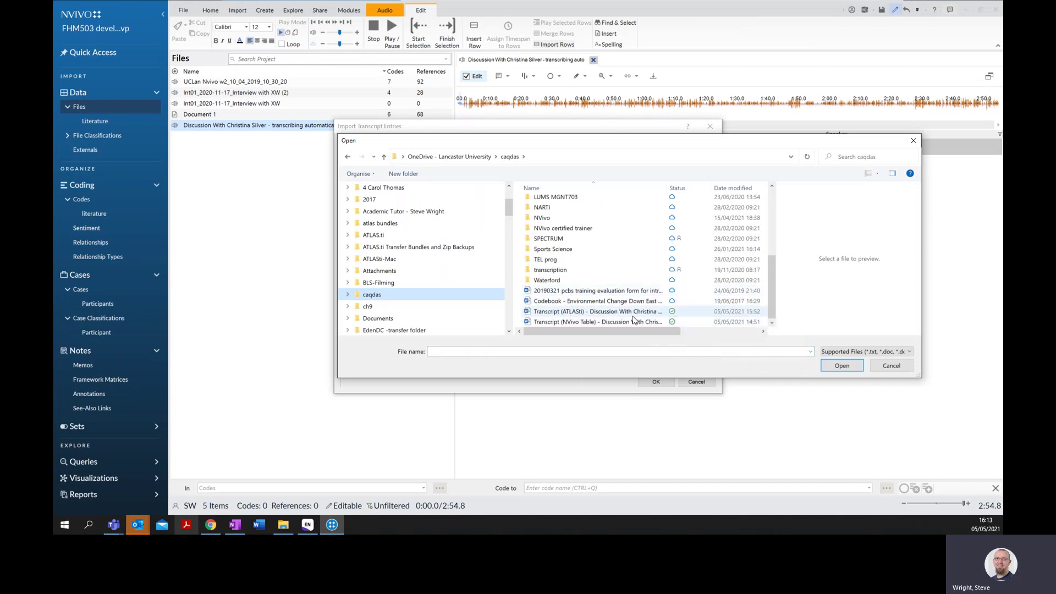
click(600, 321)
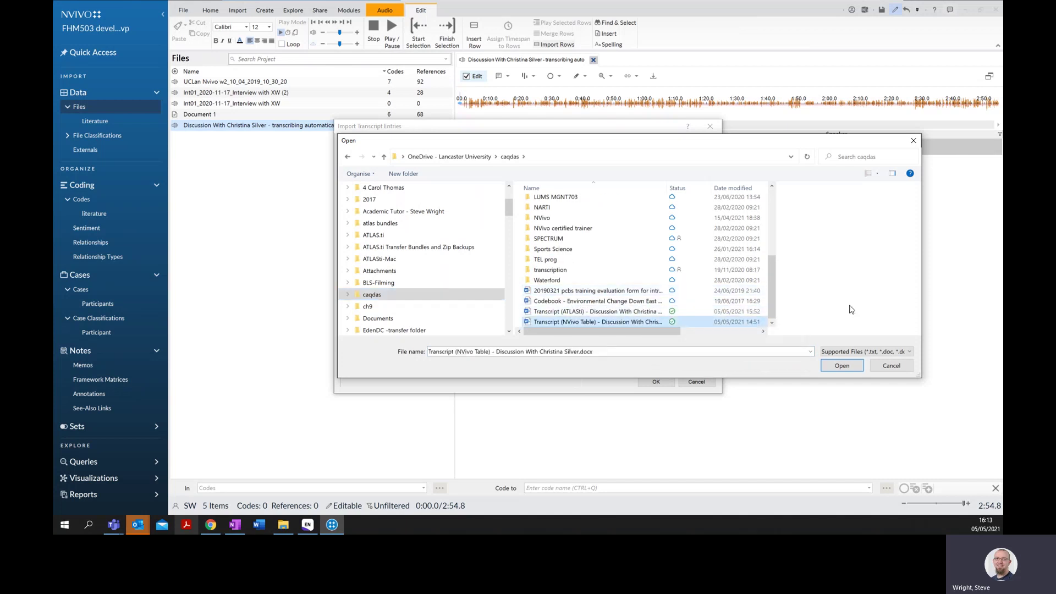
click(840, 368)
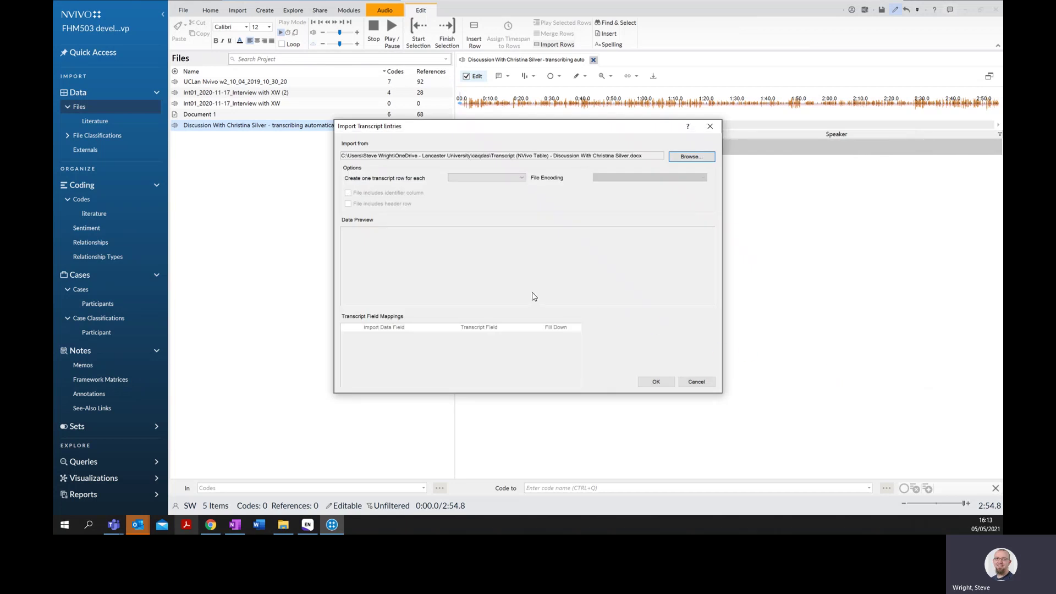
- Create one transcript row for each Table Row and look through the data preview
click(521, 178)
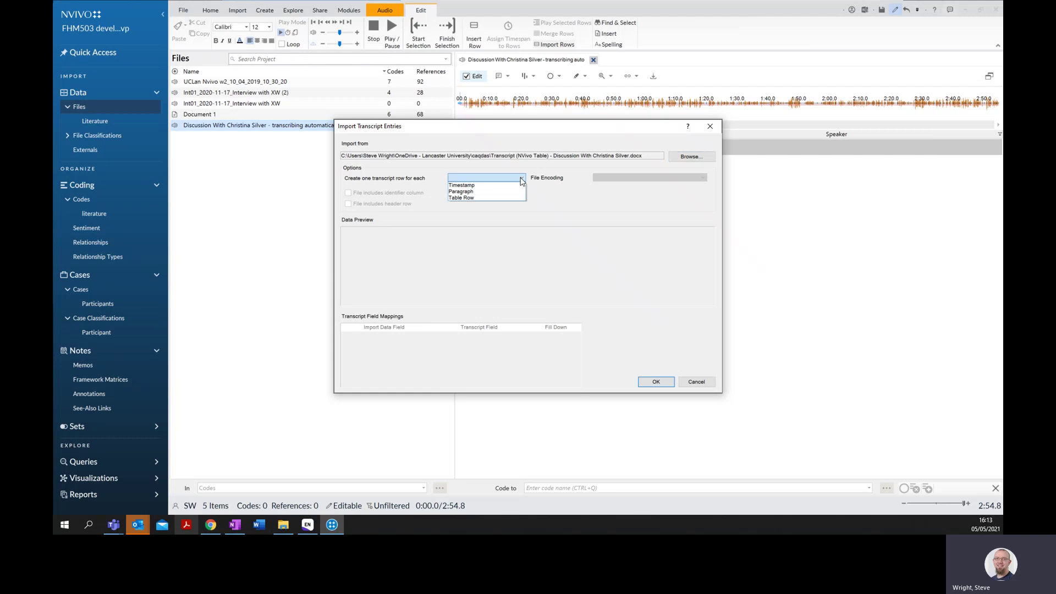
click(494, 198)
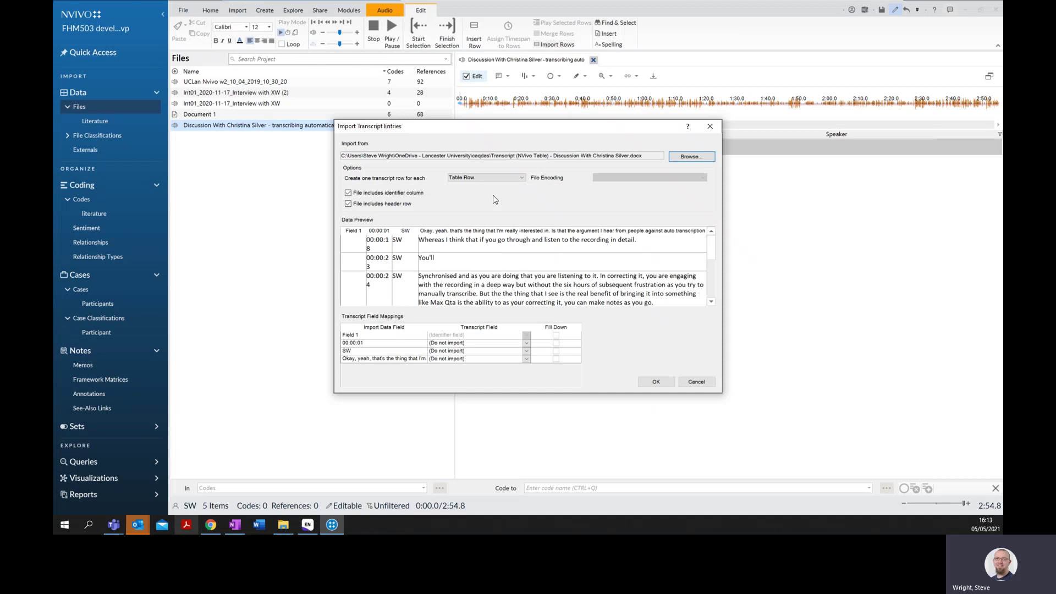
drag(712, 246, 712, 293)
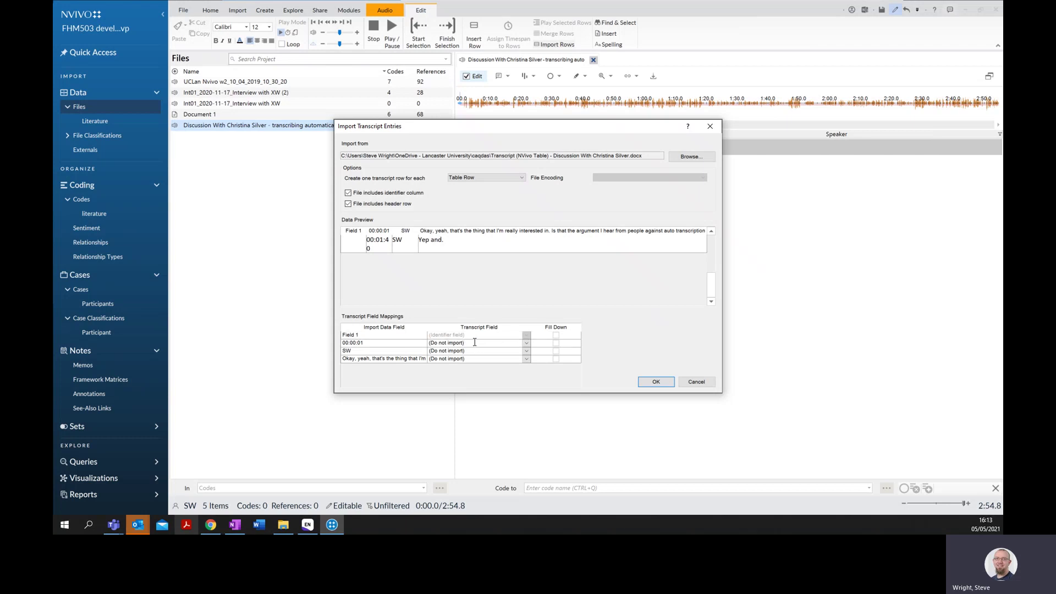
- Map the time column to Timespan, the spoken text to Content and the initials to Speaker, and try to import the transcript entries
click(525, 343)
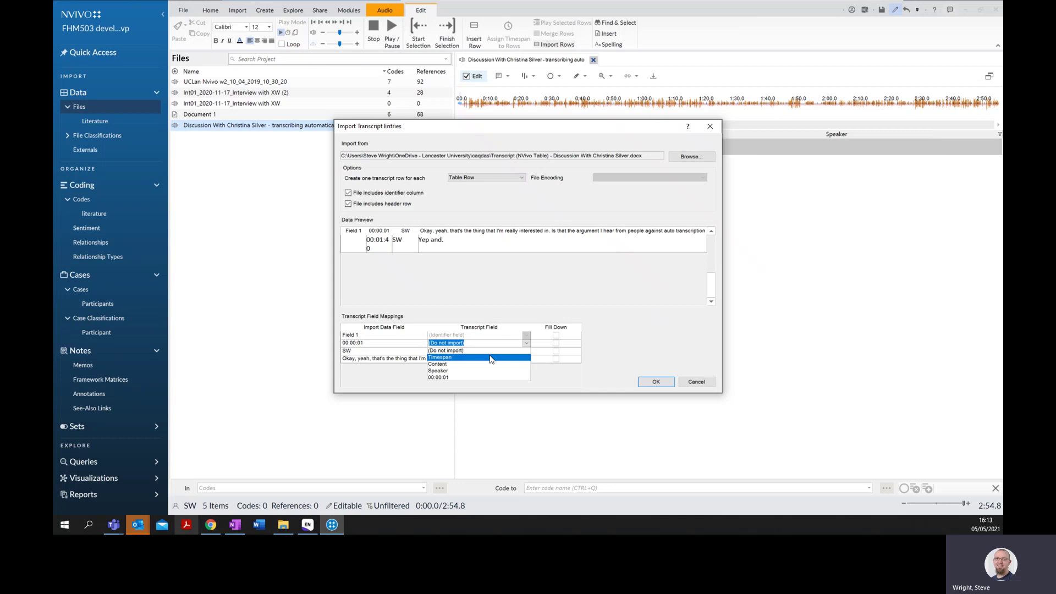
click(492, 358)
click(526, 360)
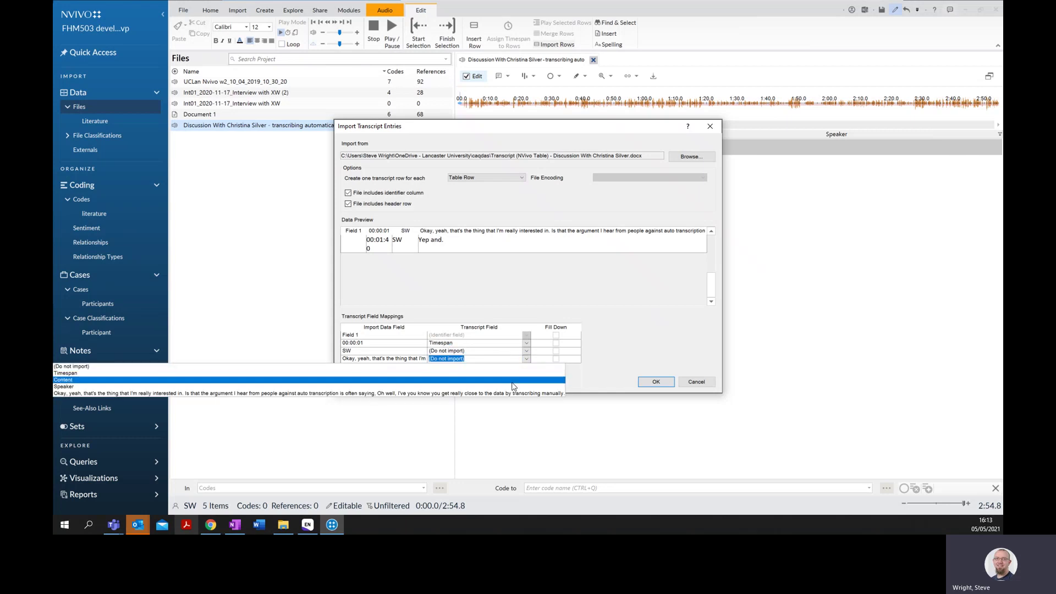
click(512, 383)
click(526, 350)
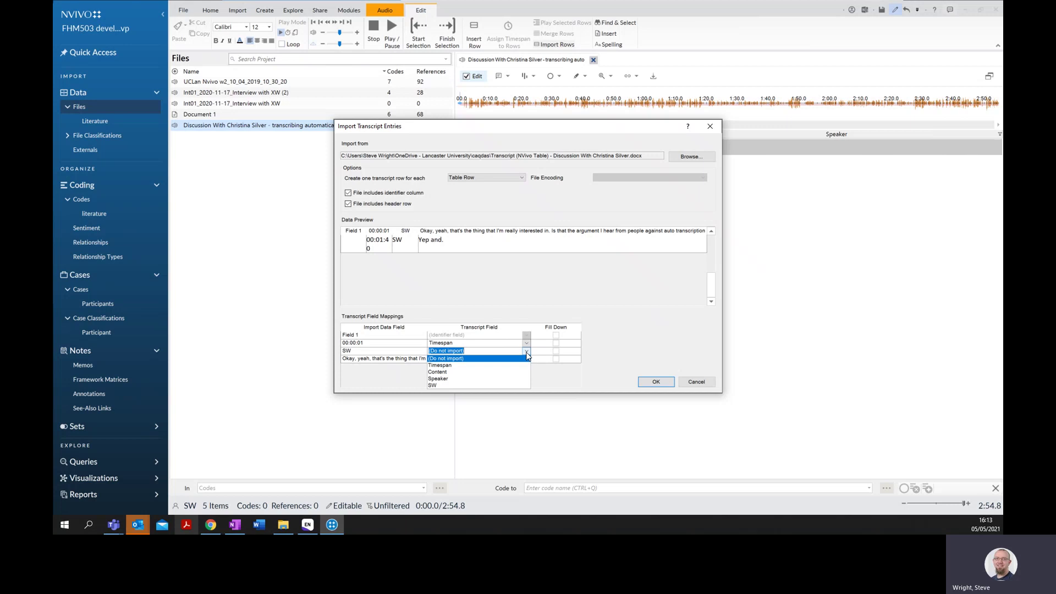
click(498, 379)
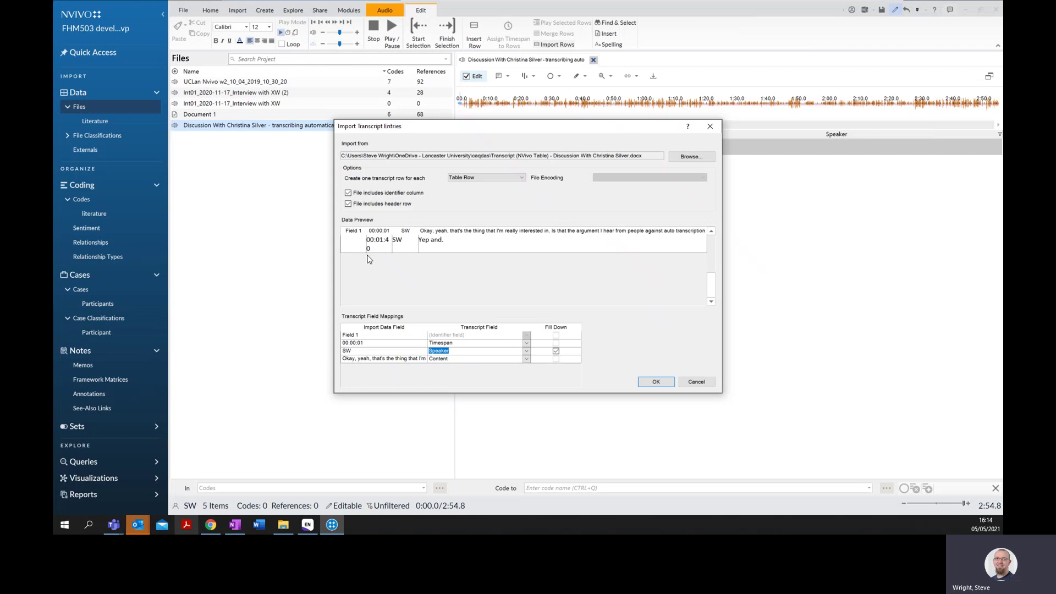
click(662, 385)
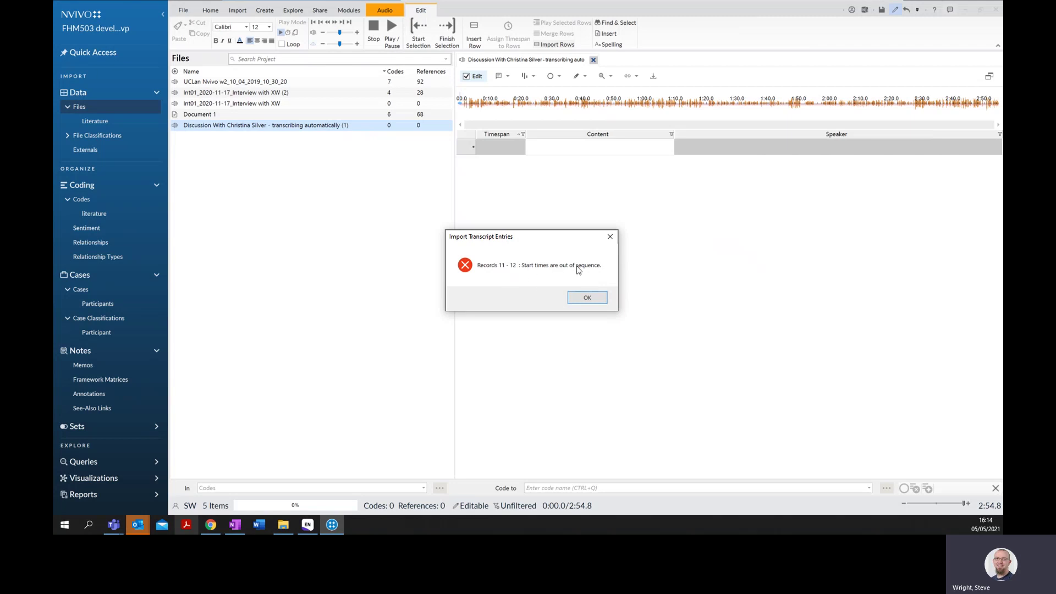
click(587, 297)
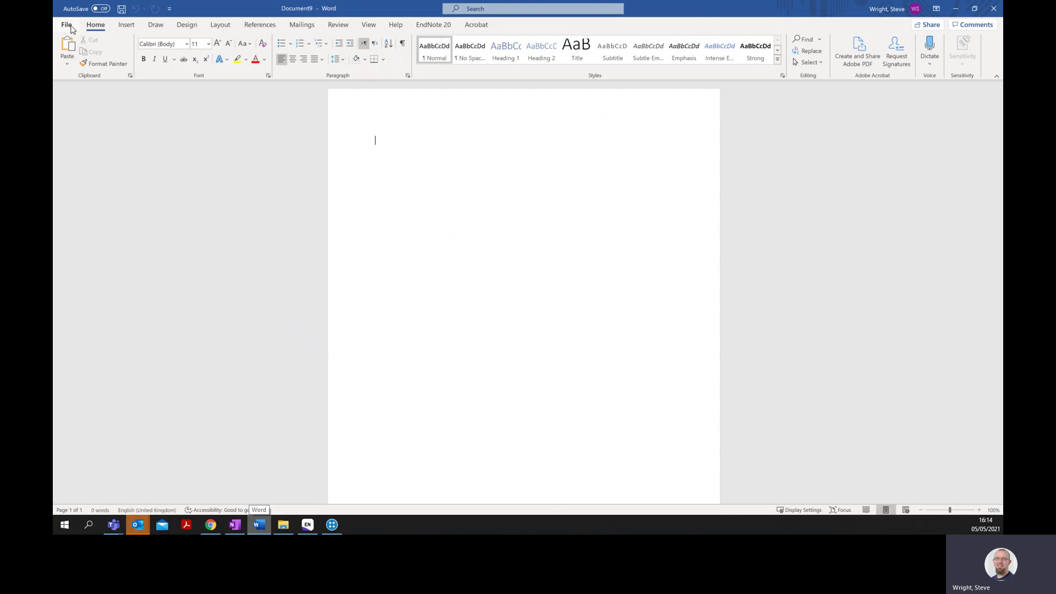
- Switch to Word and open the recent "Transcript (NVivo Table)" document
click(70, 25)
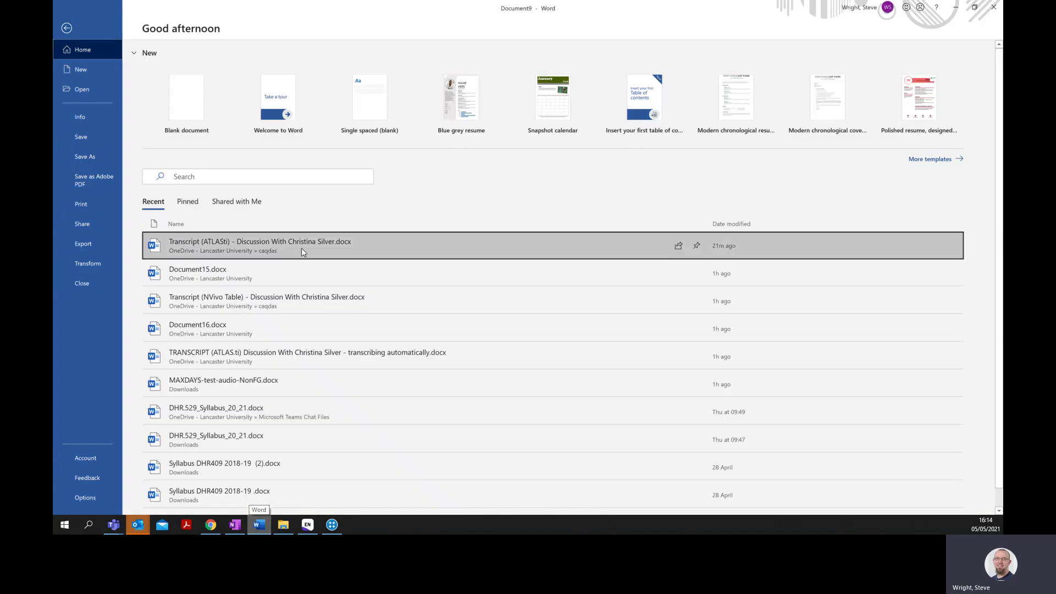
click(299, 294)
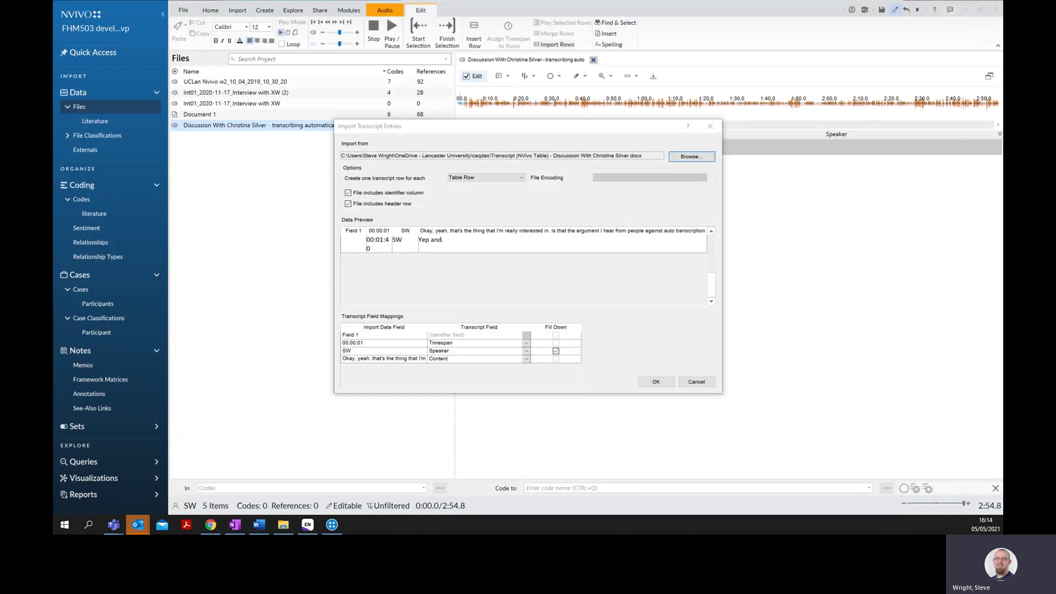
drag(111, 345, 716, 3)
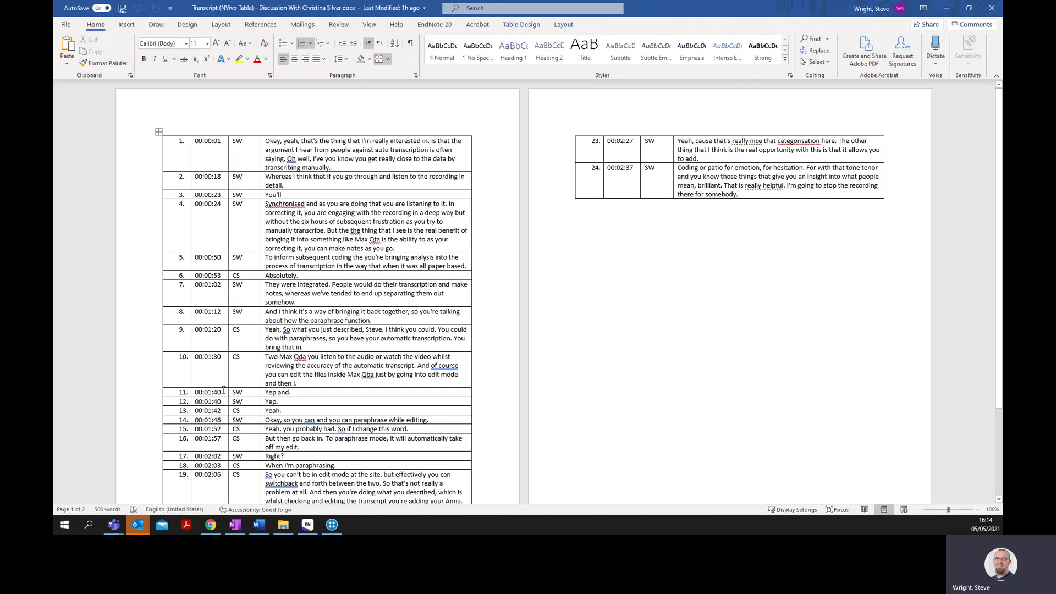
- Set the timestamp in row 12 of the transcript table to 00:01:41
scroll(222, 396, down, 3)
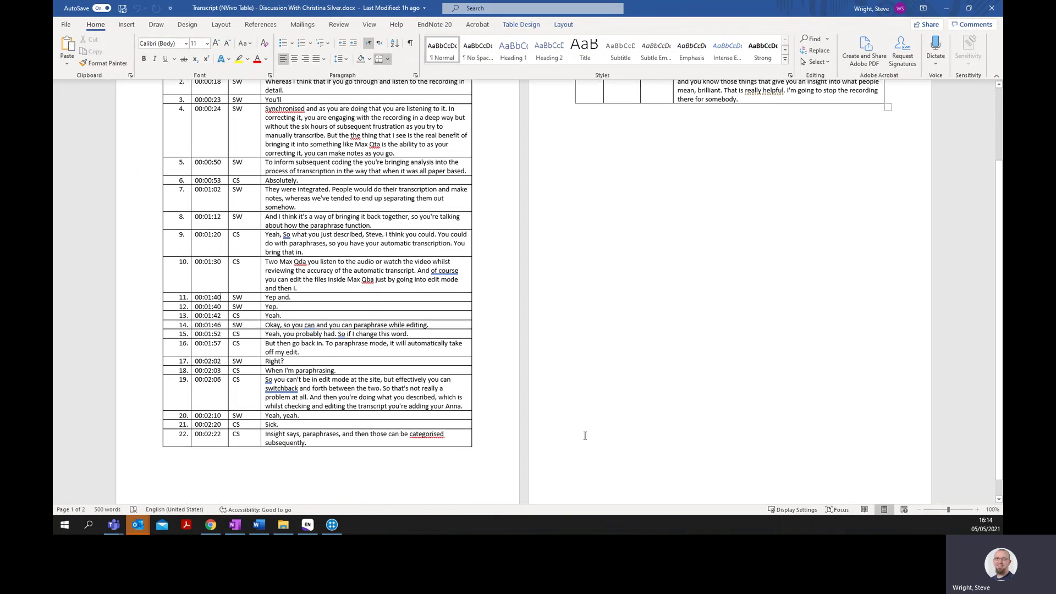
scroll(301, 297, up, 6)
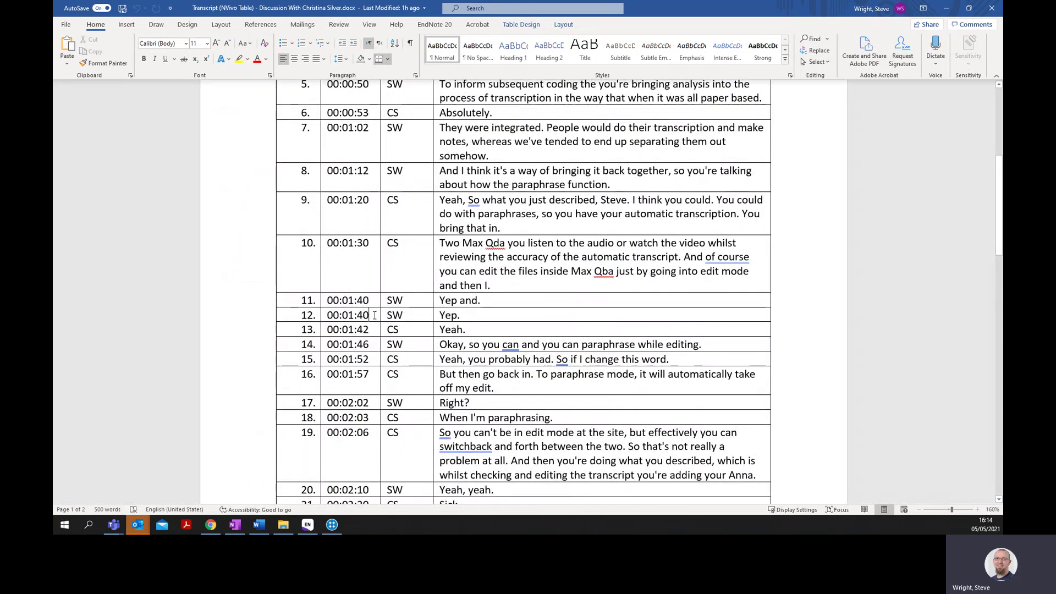
key(BackSpace)
text(1)
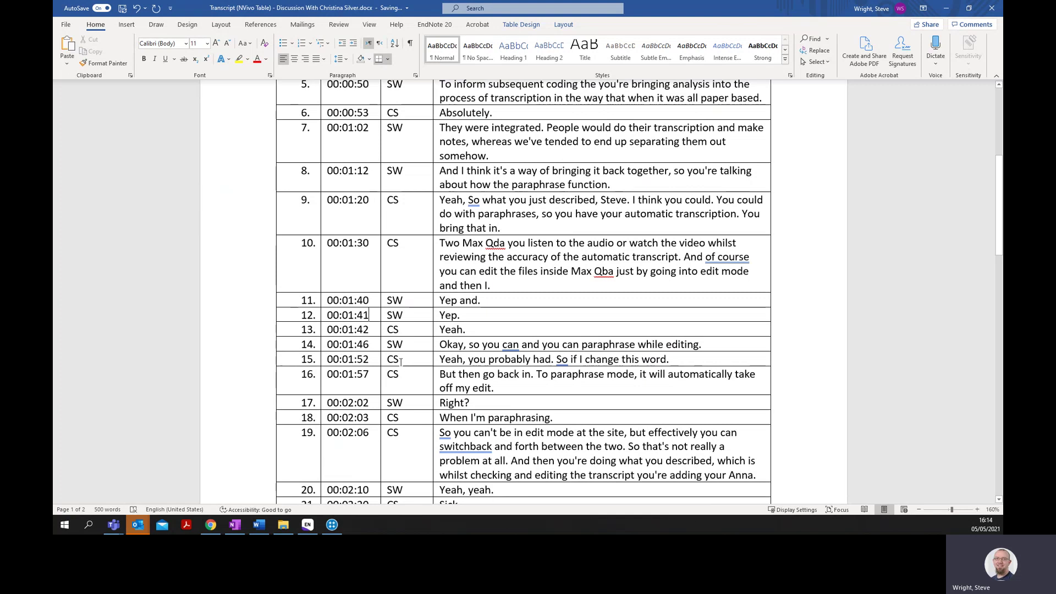
- Check the timestamps in the rest of the transcript table and close the document
scroll(379, 362, down, 3)
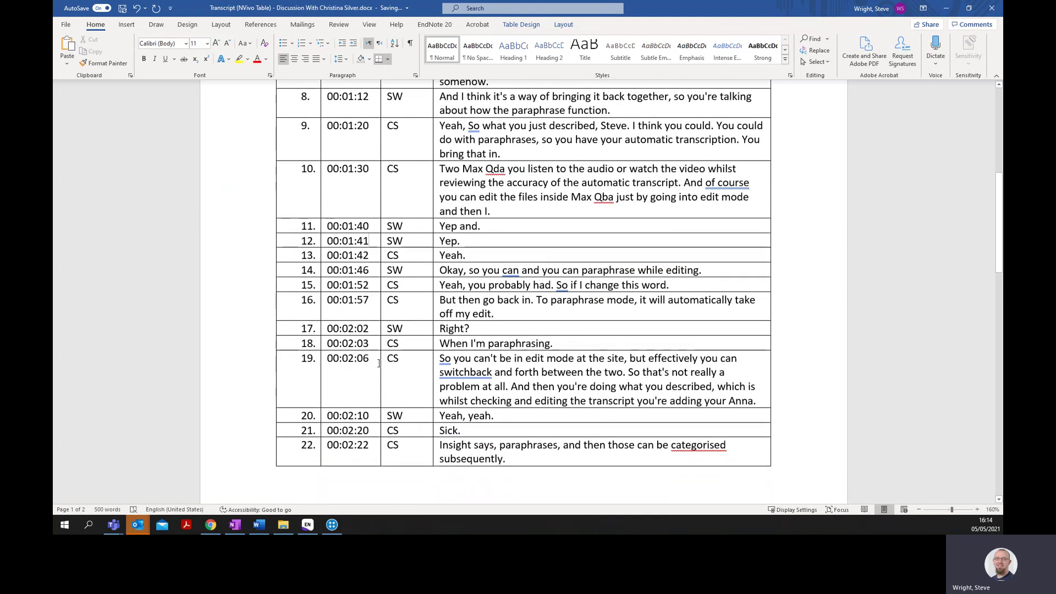
scroll(379, 363, down, 10)
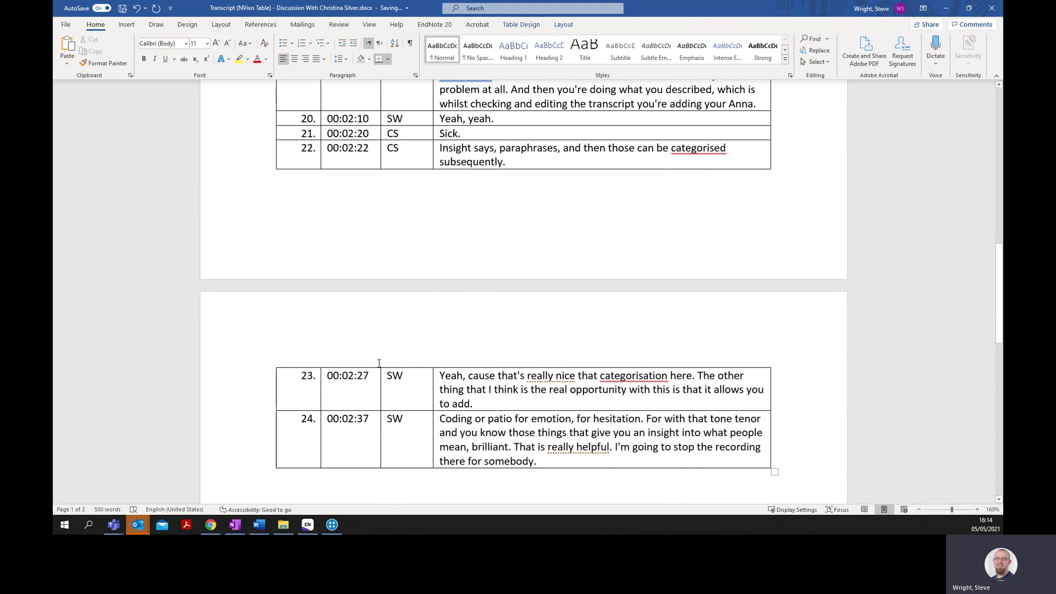
scroll(378, 363, up, 20)
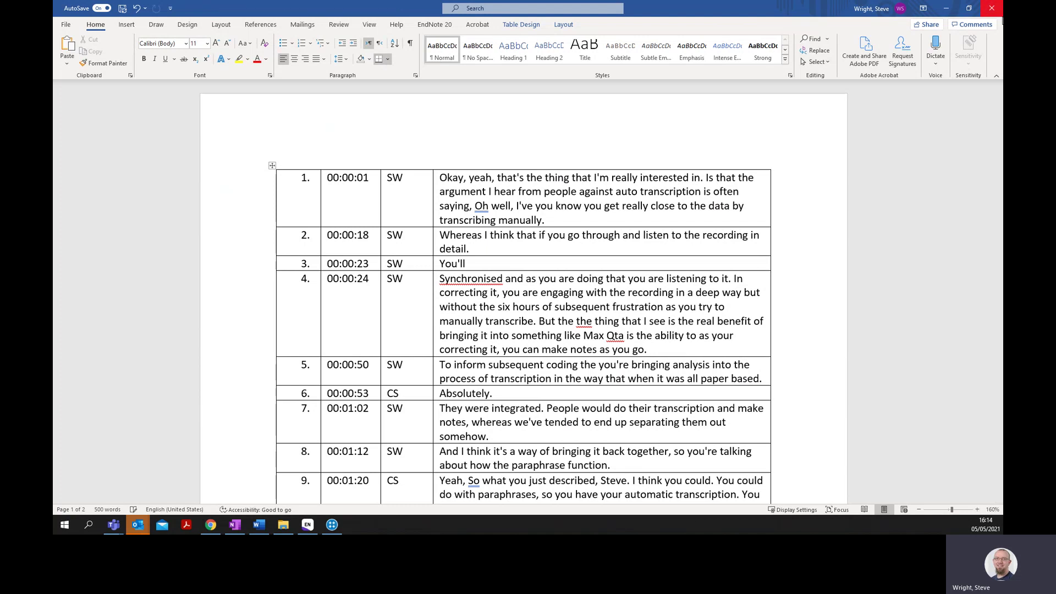
click(991, 8)
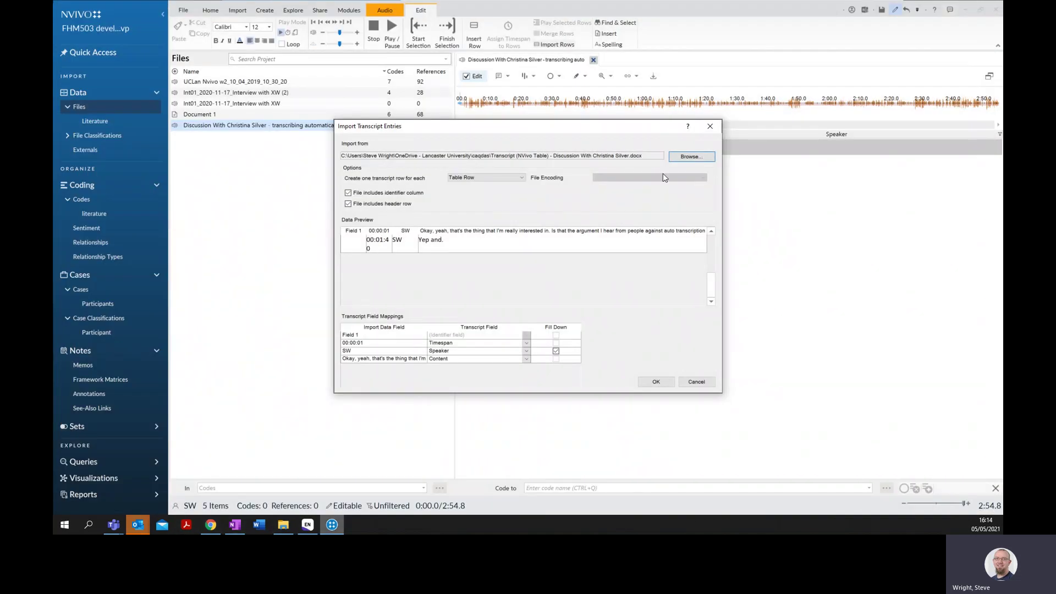
- Reload the corrected "Transcript (NVivo Table)" Word document from the caqdas folder and import its transcript entries
click(692, 156)
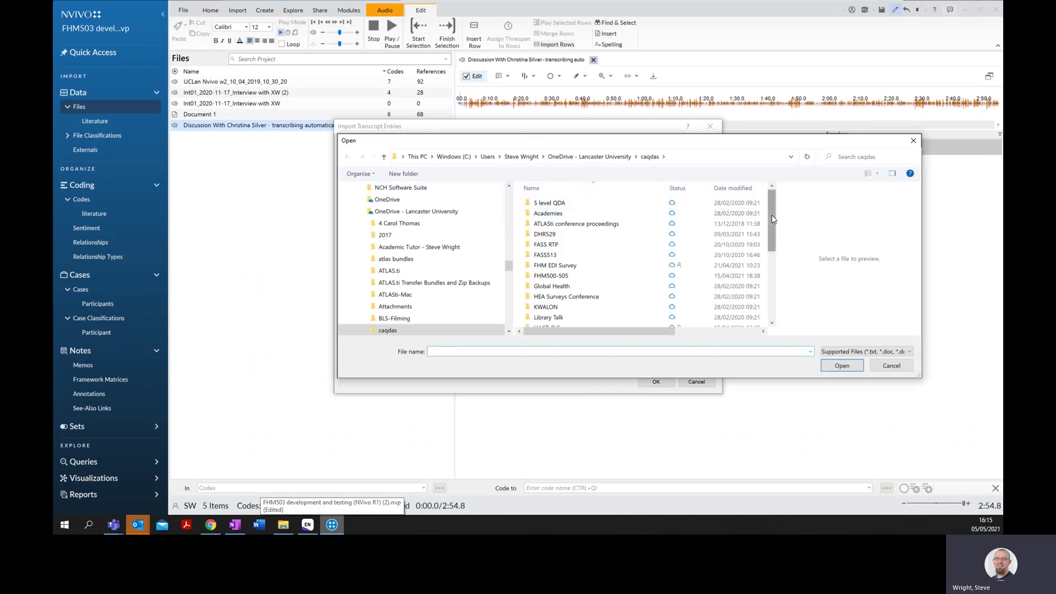
drag(771, 217, 767, 299)
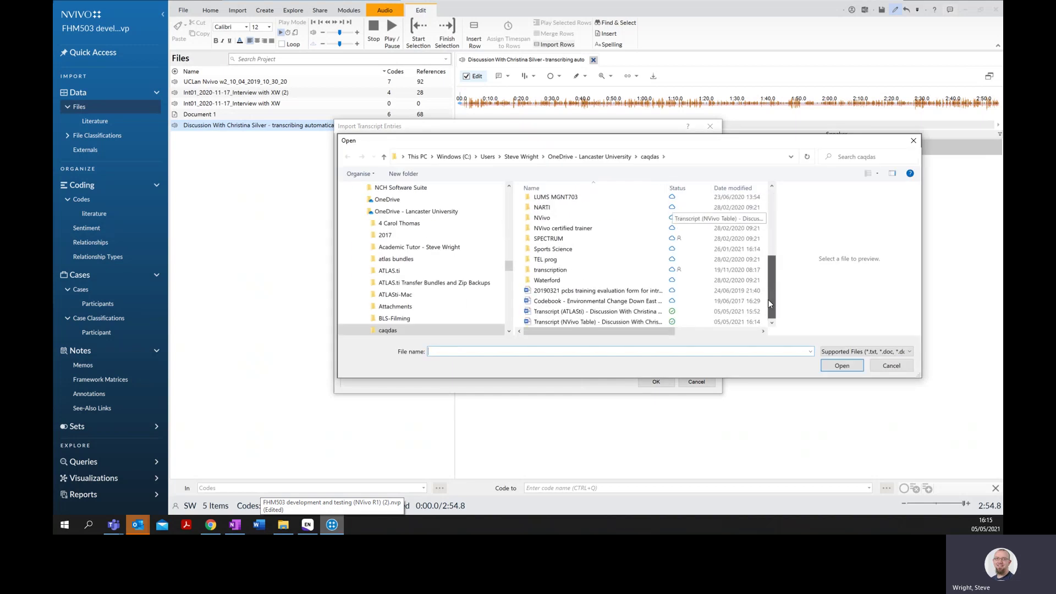
click(607, 324)
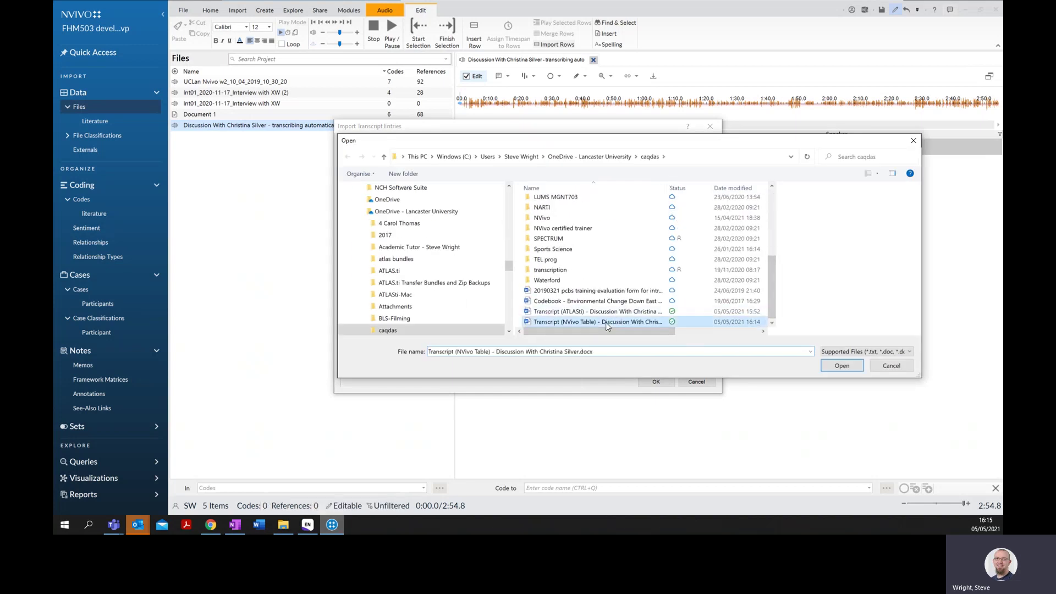
click(841, 365)
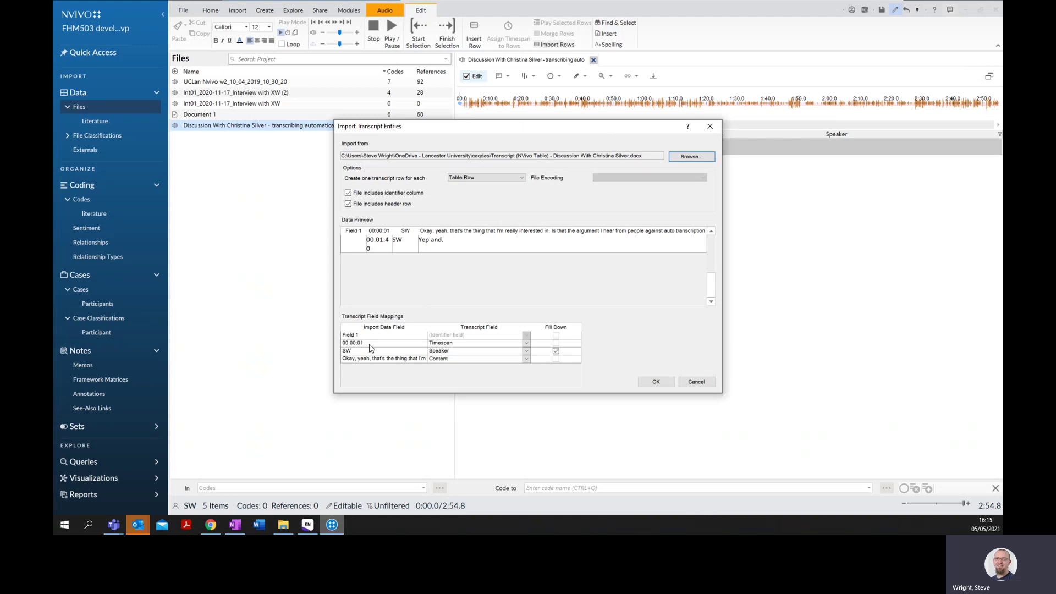
click(666, 382)
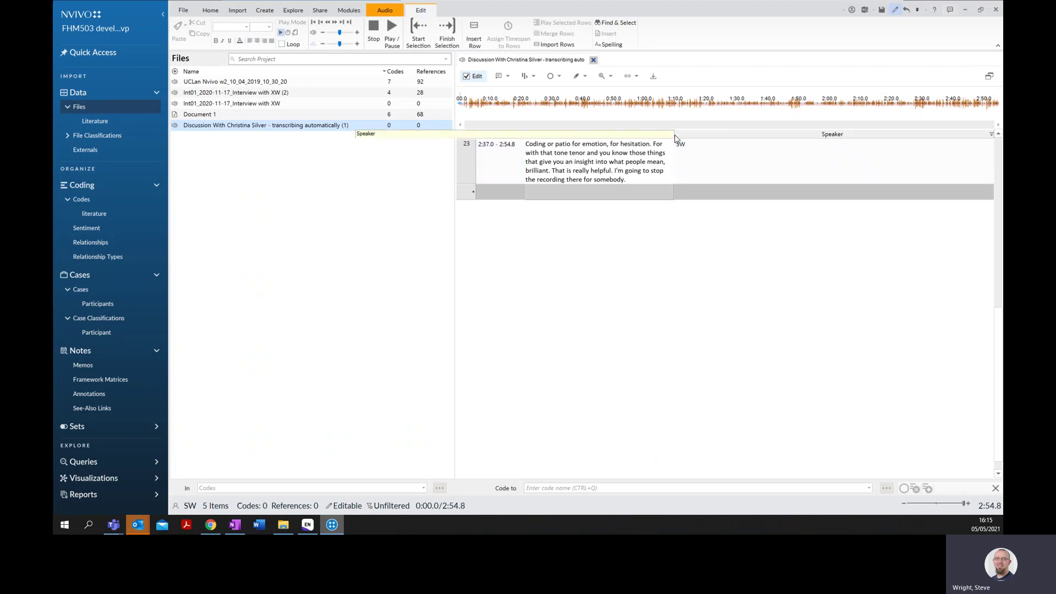
- Widen the Content column of the imported transcript and go to its first row
drag(674, 134, 893, 137)
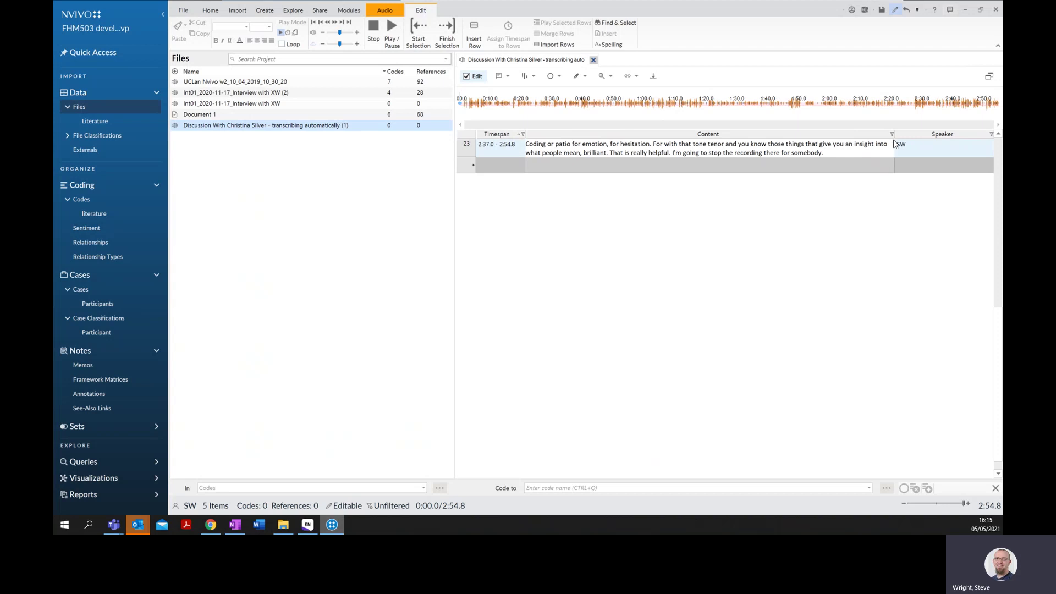
scroll(930, 275, up, 10)
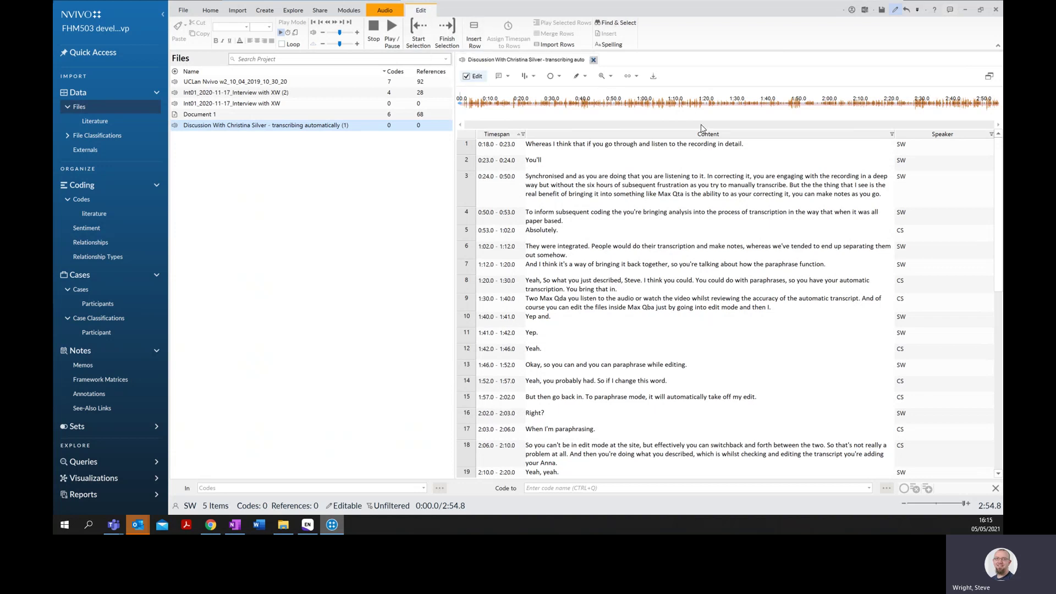
click(694, 144)
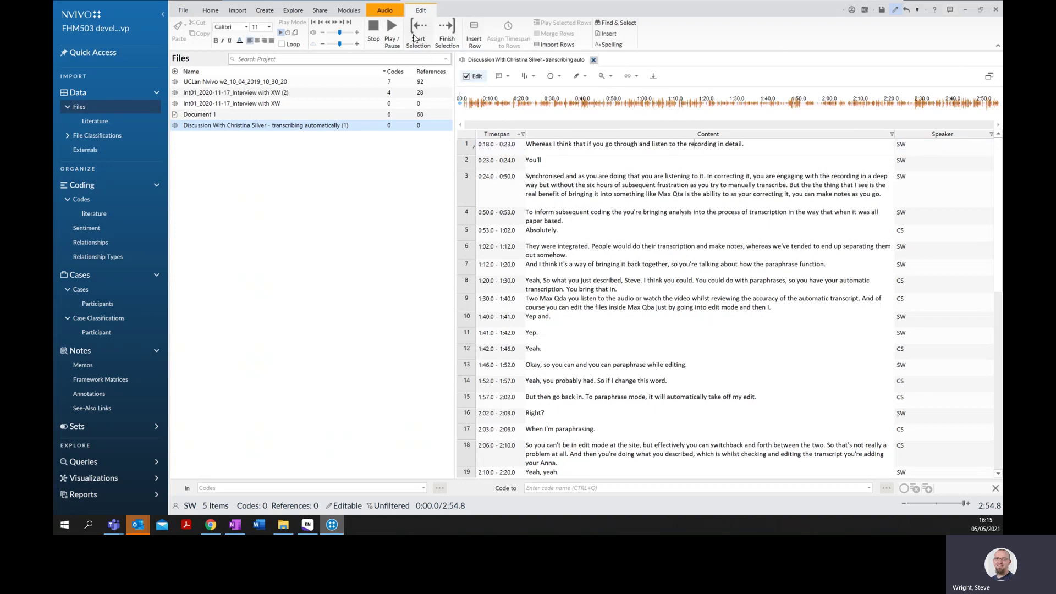
- Play short stretches of the recording, reducing the playback speed slightly and raising the volume
click(392, 29)
click(392, 33)
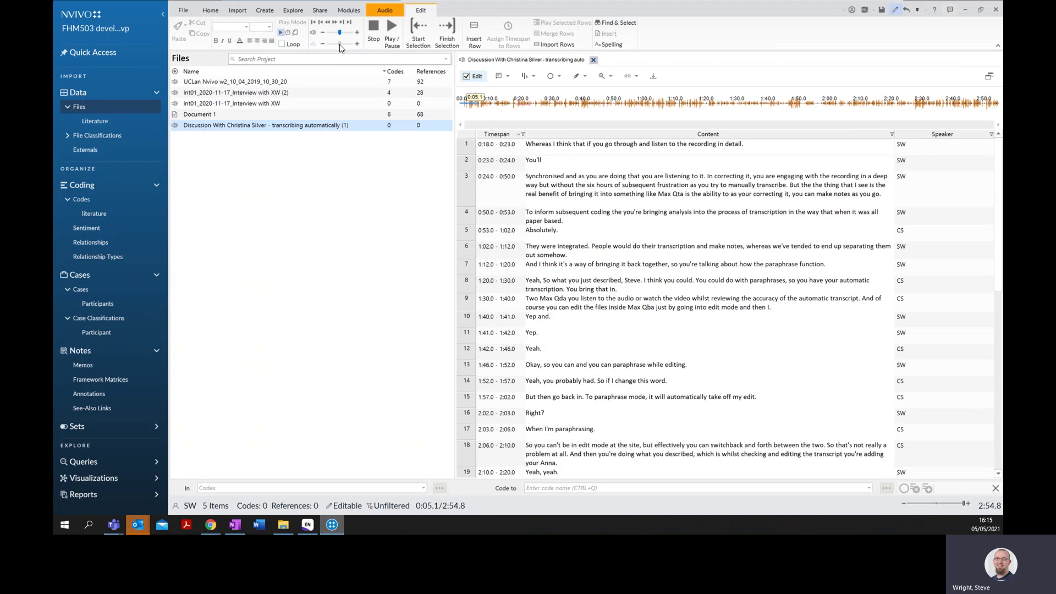
drag(339, 44, 336, 44)
click(395, 29)
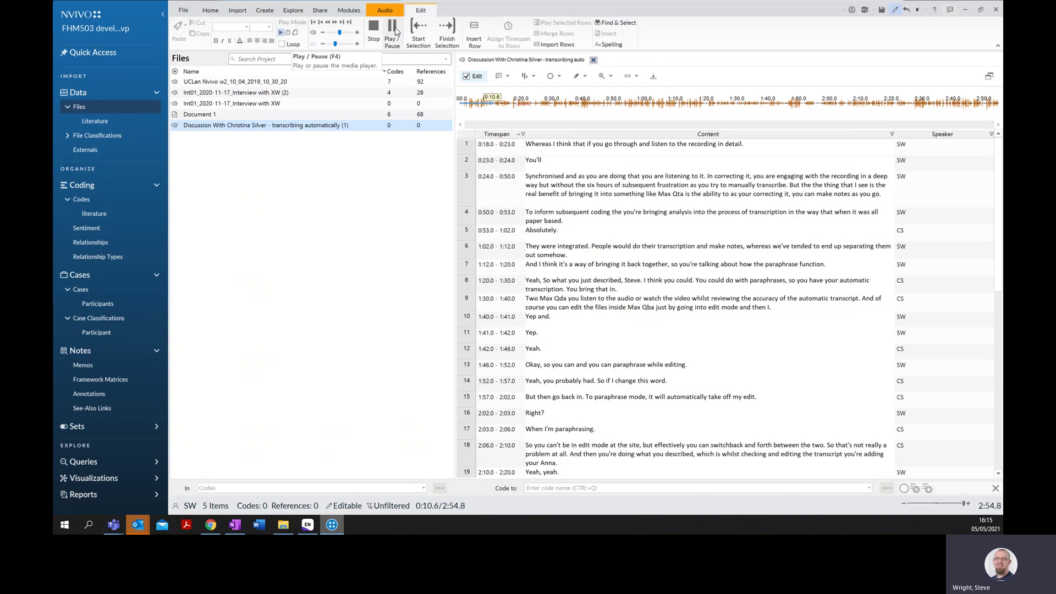
click(395, 31)
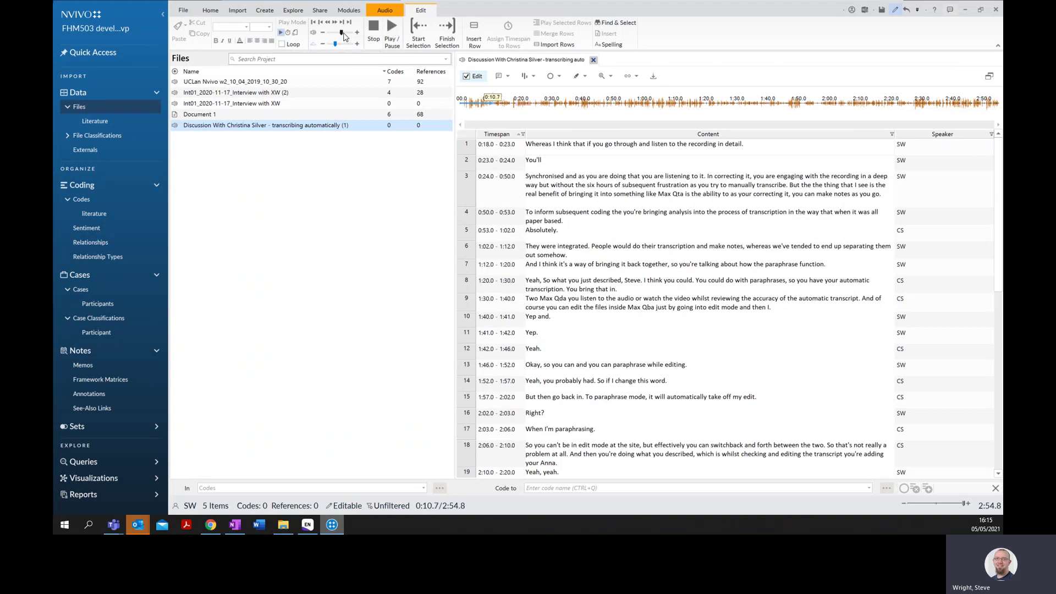
drag(345, 37, 351, 33)
click(390, 29)
click(389, 28)
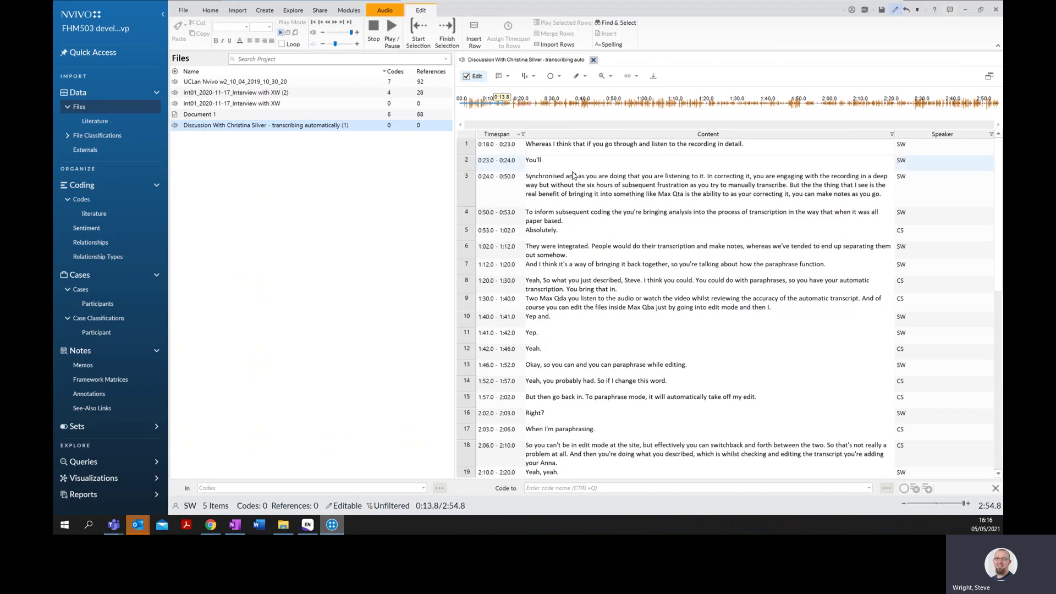
- Start autocoding the discussion audio file using its style or structure
right_click(371, 132)
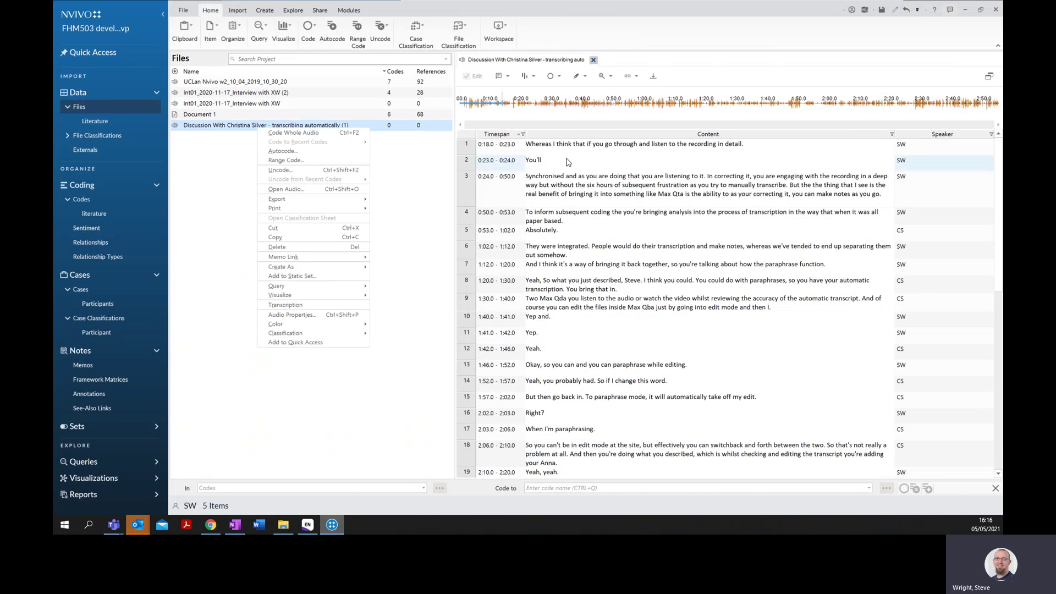
click(328, 159)
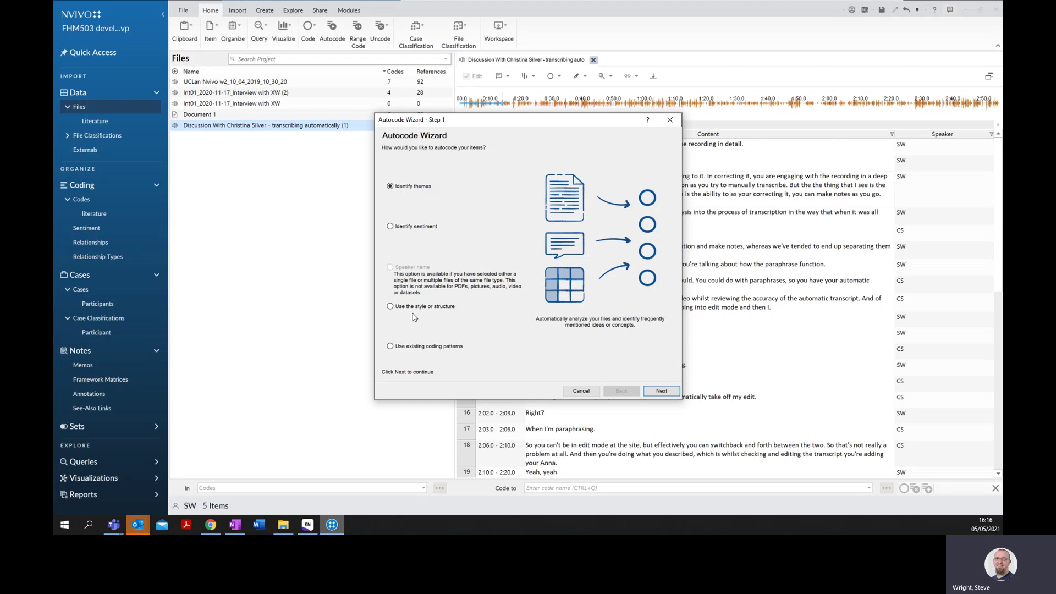
click(404, 311)
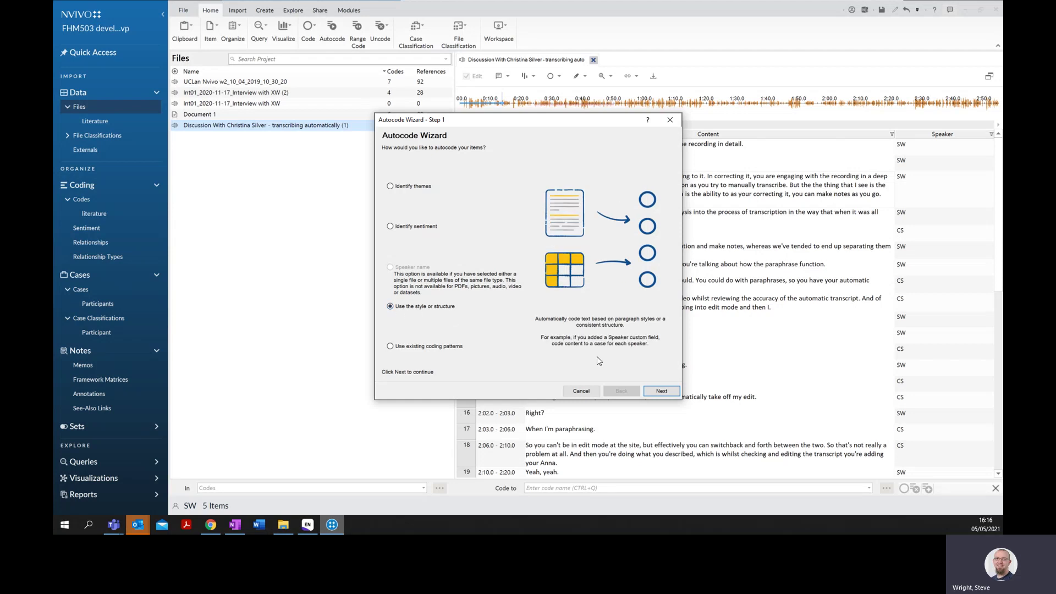
click(662, 391)
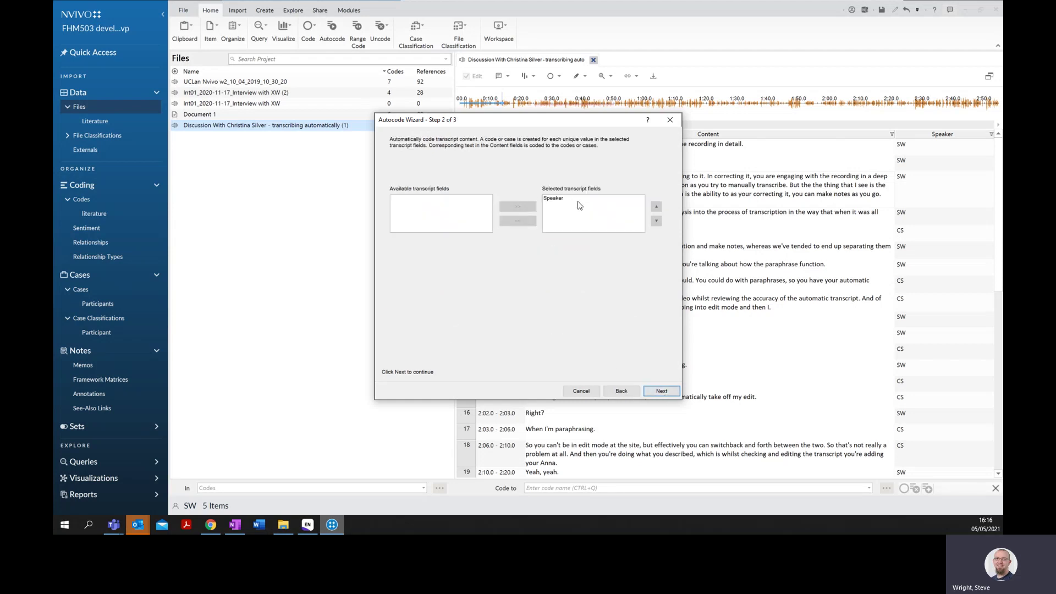
- Remove Speaker from the selected transcript fields and add it back
click(563, 200)
click(517, 221)
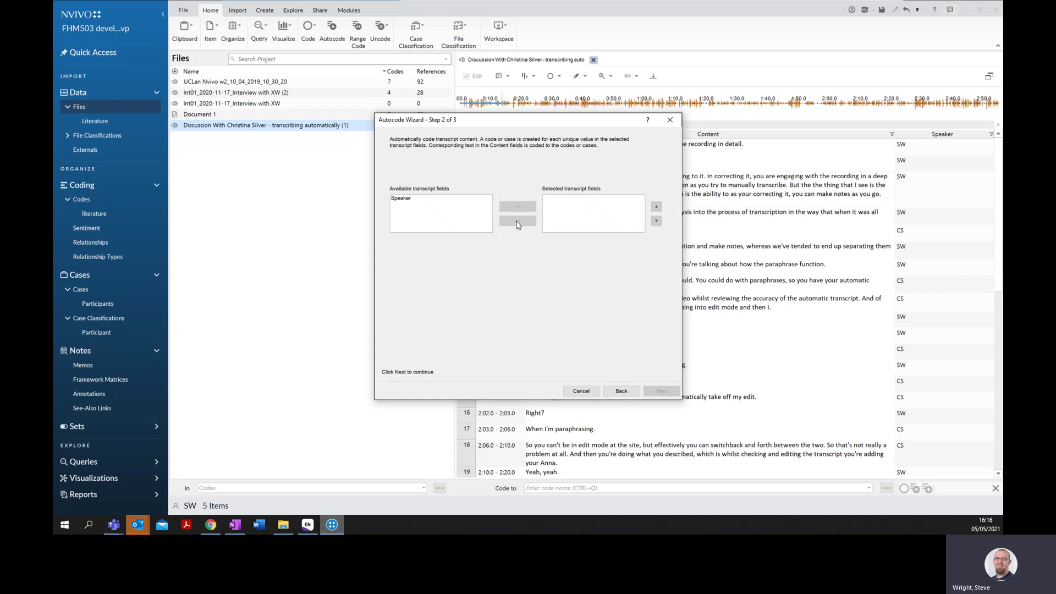
click(405, 198)
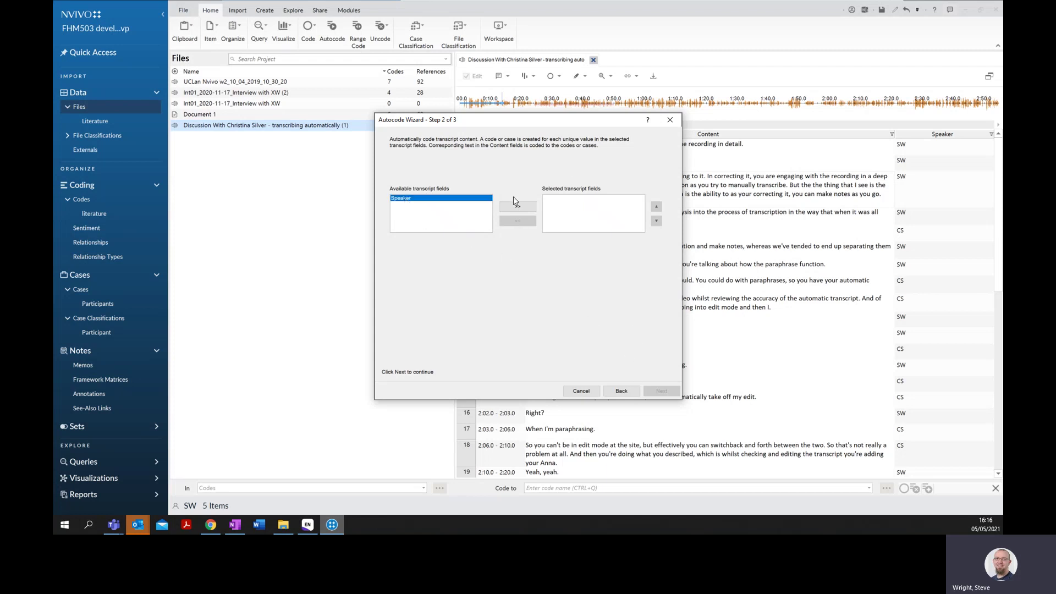
drag(547, 126, 504, 110)
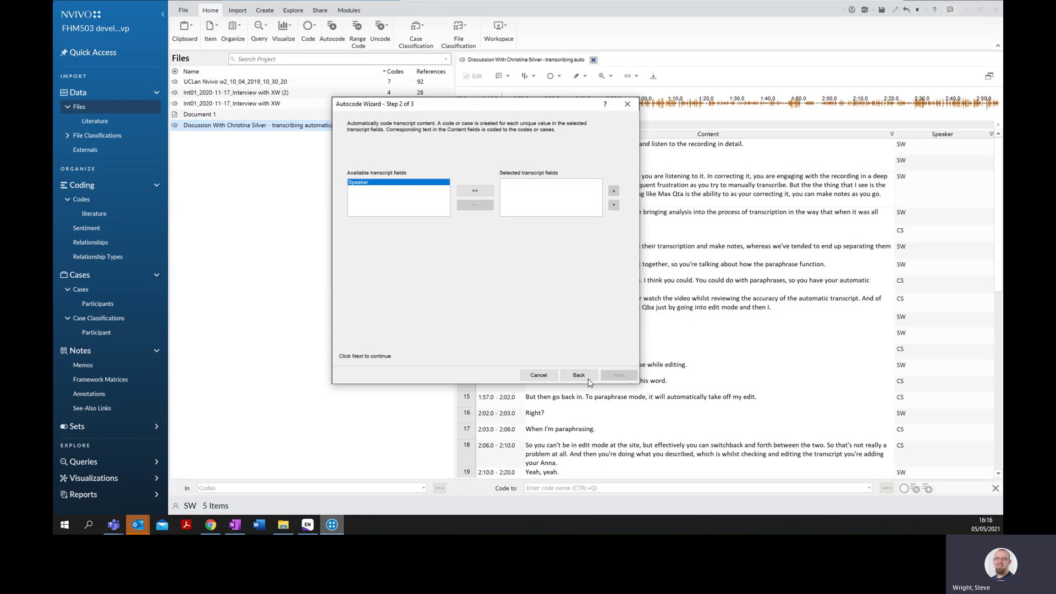
click(486, 193)
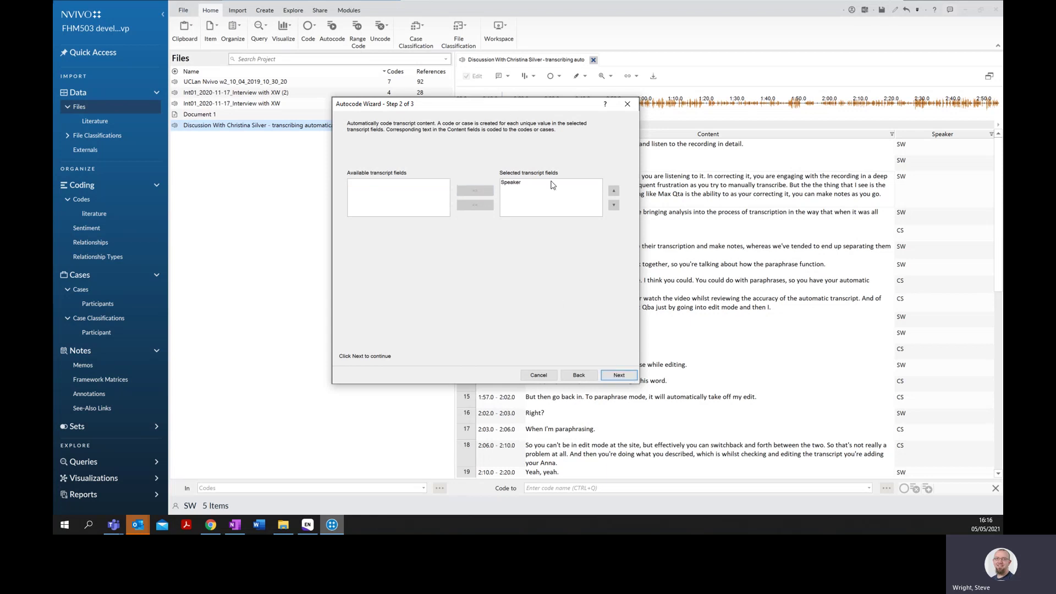
- Set the autocoding location to the existing Cases folder and run the autocoding by Speaker
click(619, 375)
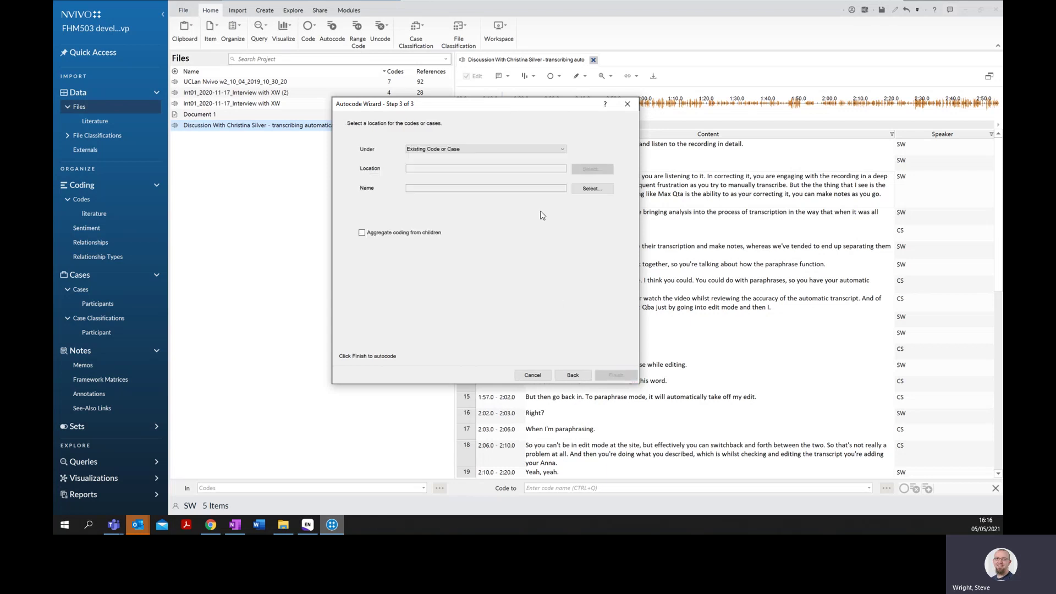
click(501, 149)
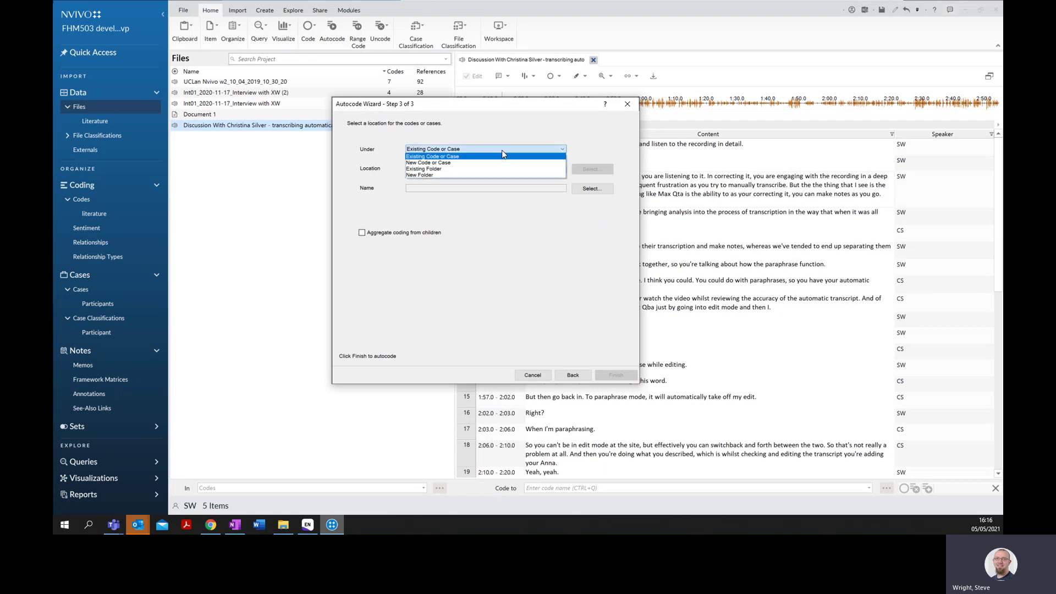
click(499, 165)
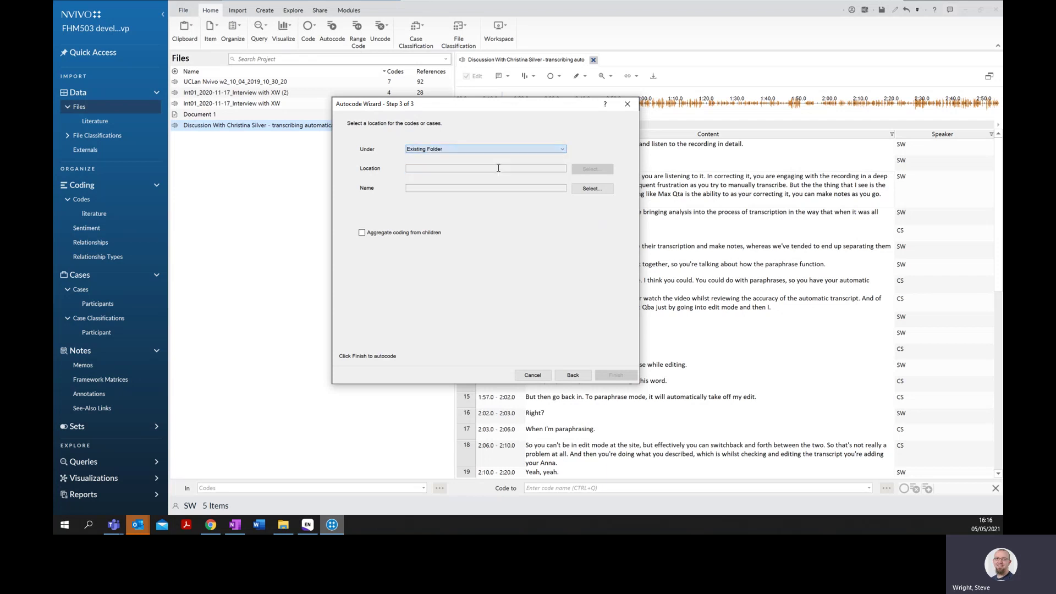
click(589, 189)
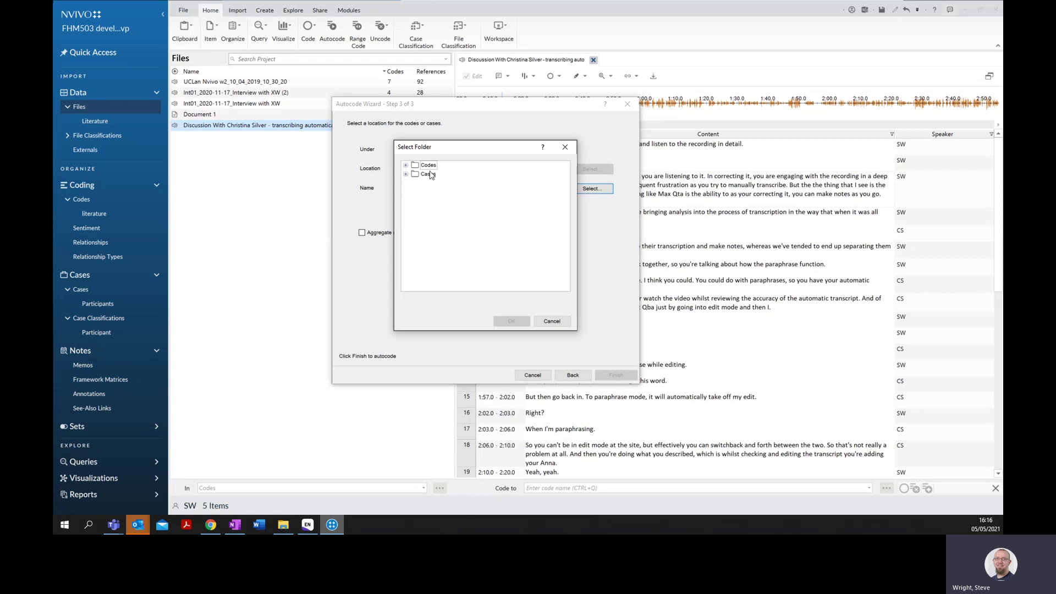
click(428, 174)
click(511, 323)
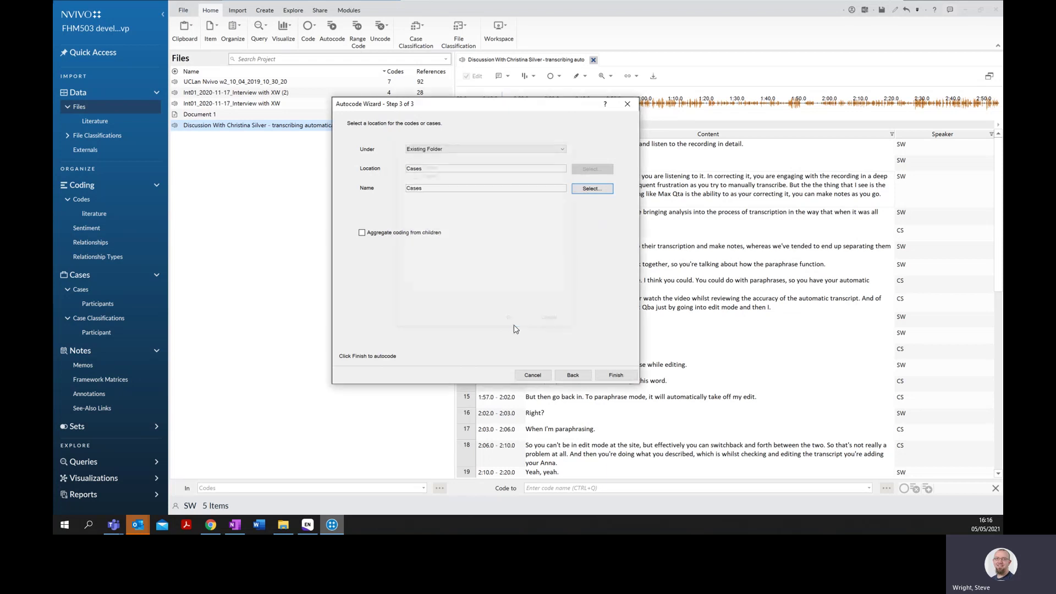
click(615, 375)
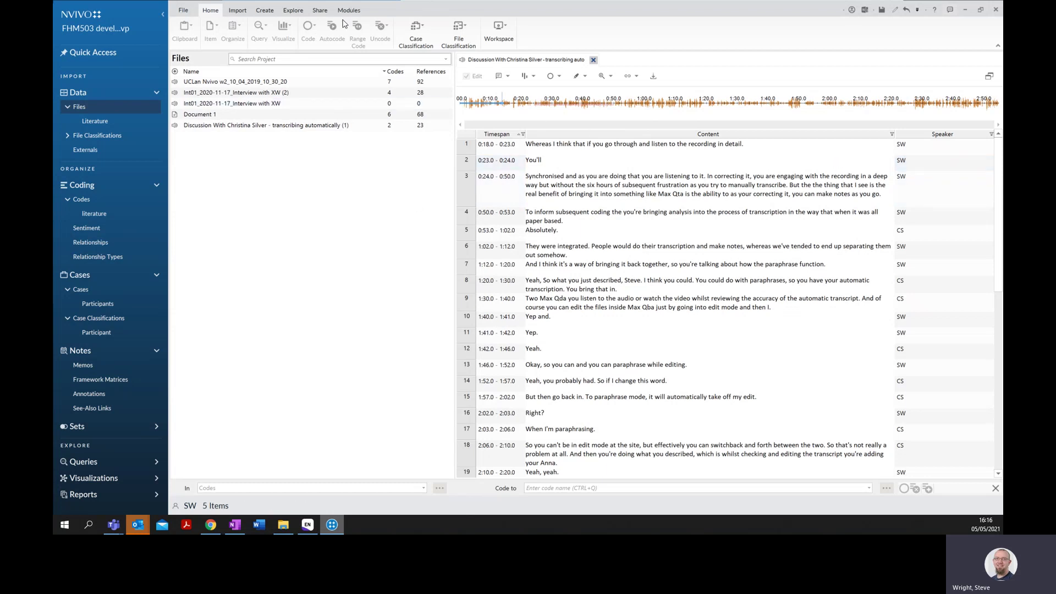
- Turn transcript editing back on and show the coding stripes, shrinking their area above the transcript table
click(466, 76)
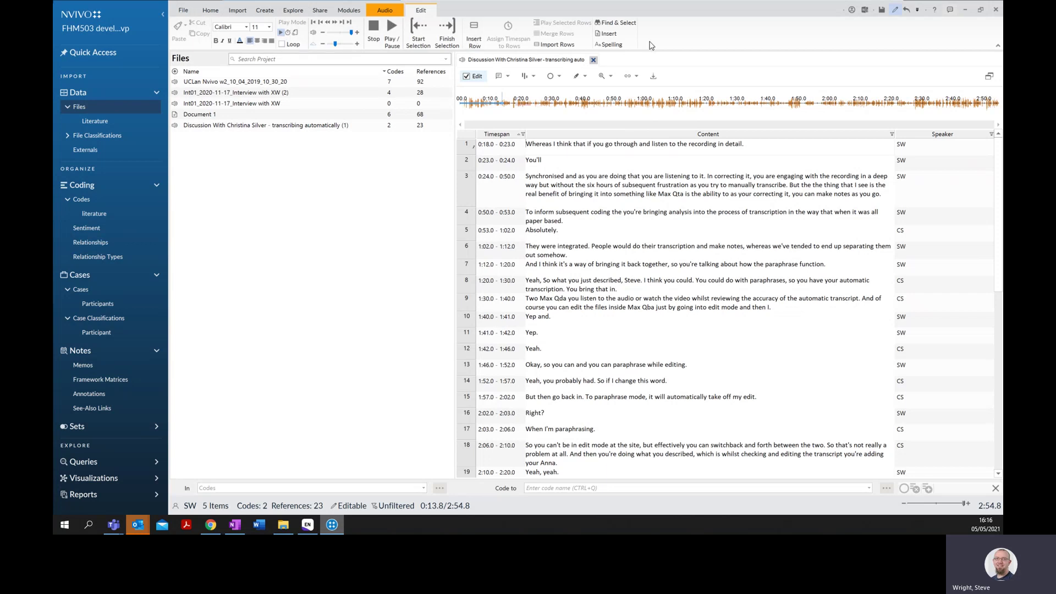
click(210, 12)
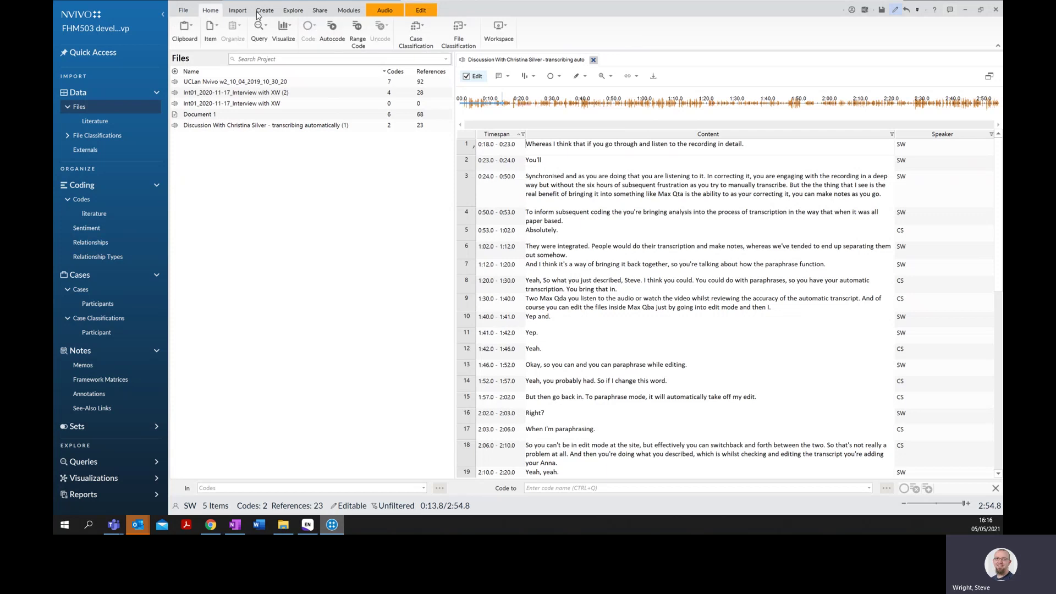
click(380, 12)
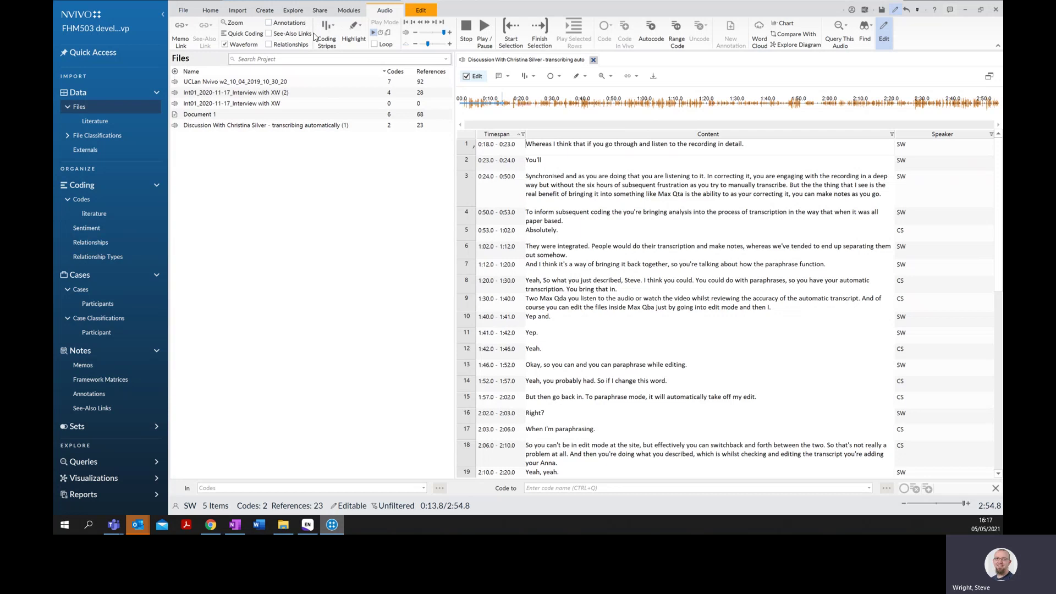
click(328, 42)
click(220, 90)
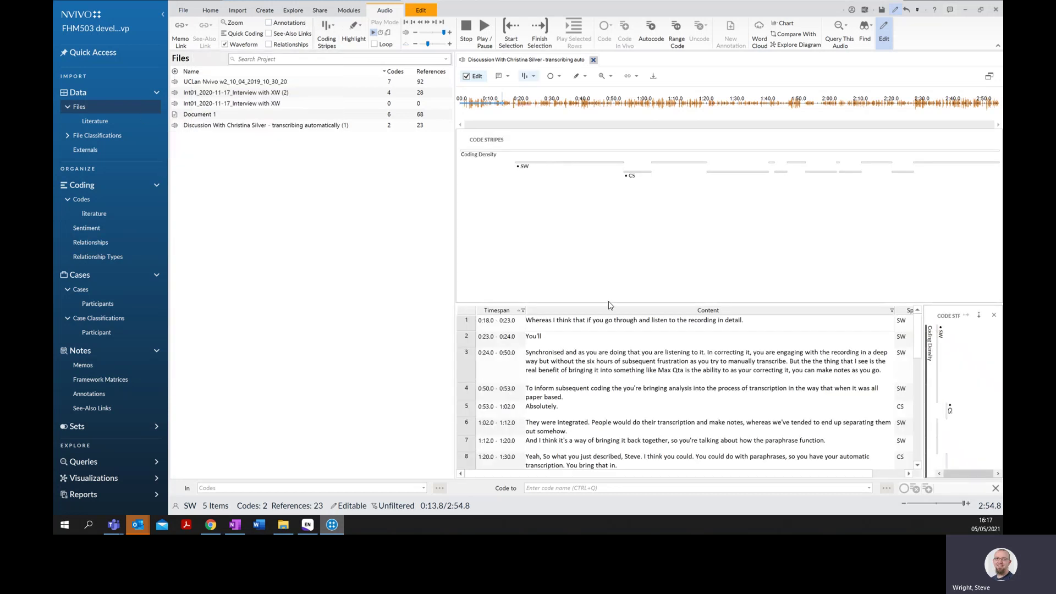
drag(604, 303, 601, 205)
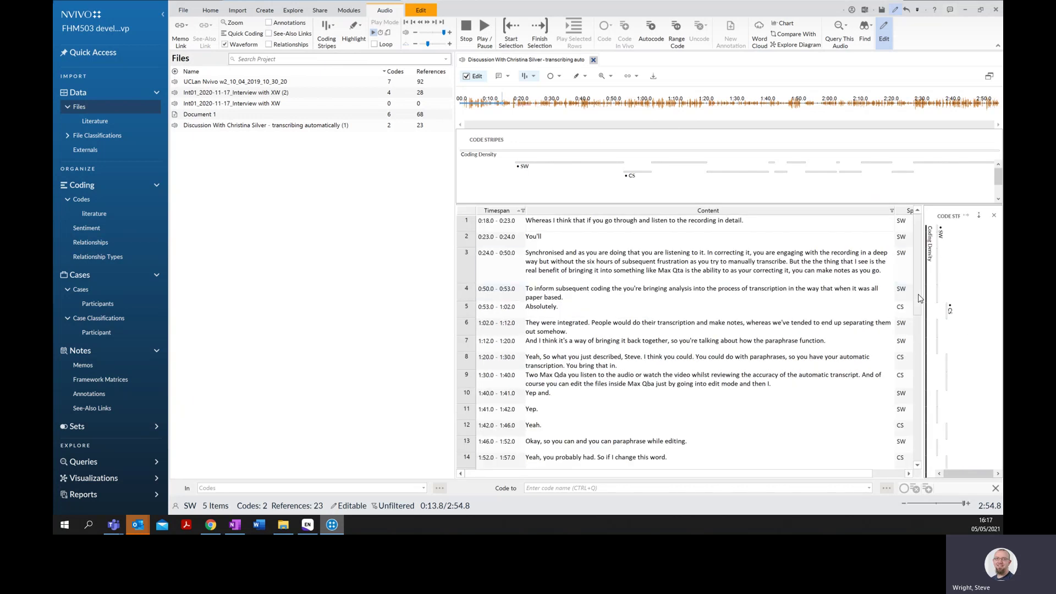
drag(918, 296, 922, 270)
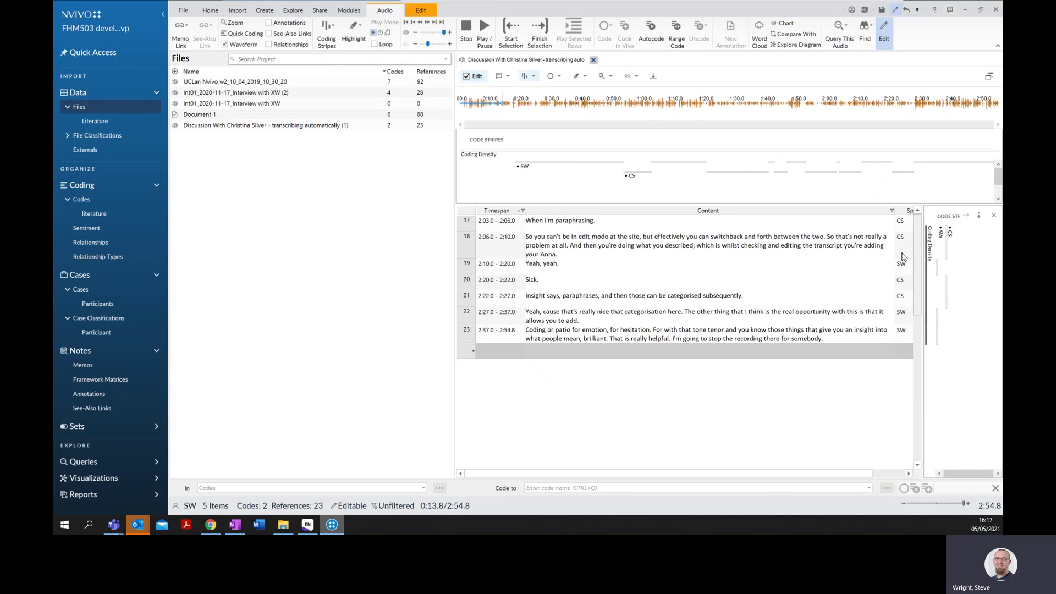
- Place the cursor in row 1 of the transcript and play a short stretch of the recording
click(550, 221)
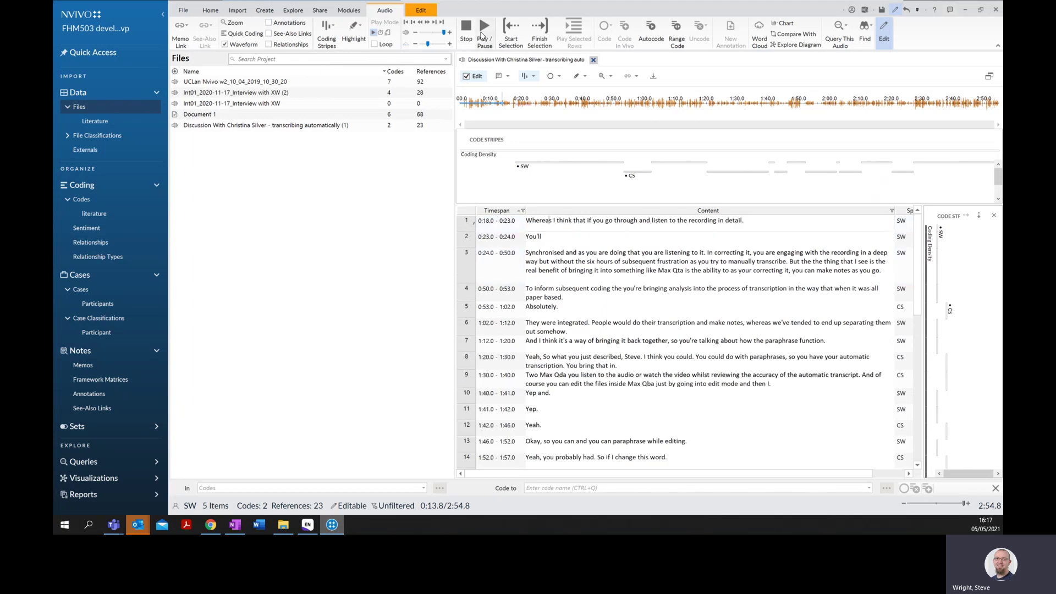
click(484, 33)
click(492, 35)
- Correct the misspelled software name in row 3 of the transcript to MAXQDA
key(BackSpace)
key(BackSpace)
key(BackSpace)
key(BackSpace)
key(BackSpace)
key(BackSpace)
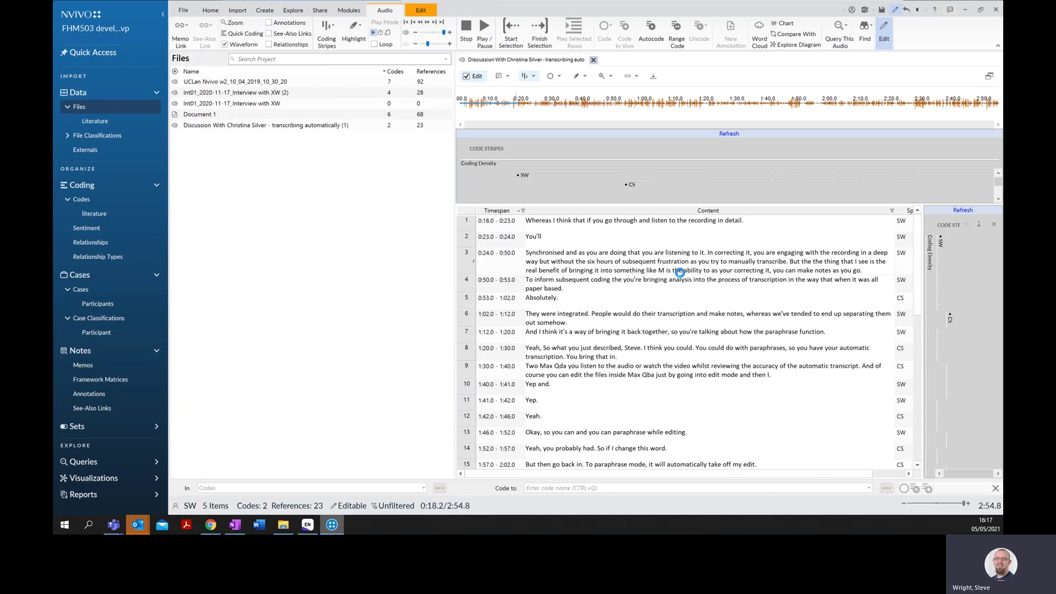
text(AXQDA)
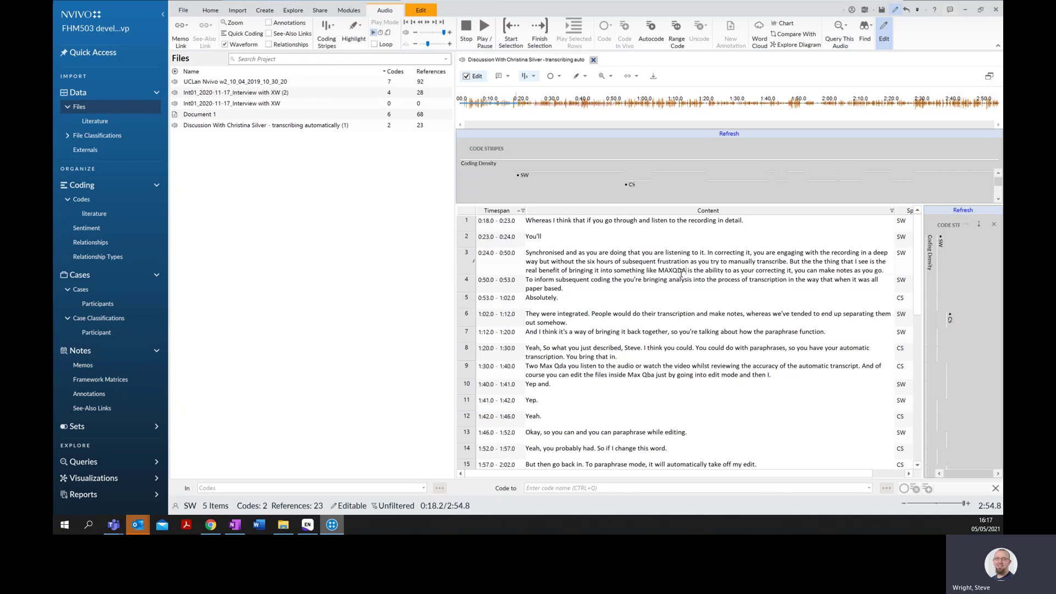
- Correct the first misspelled software name in row 9 of the transcript to MAXQDA
click(561, 372)
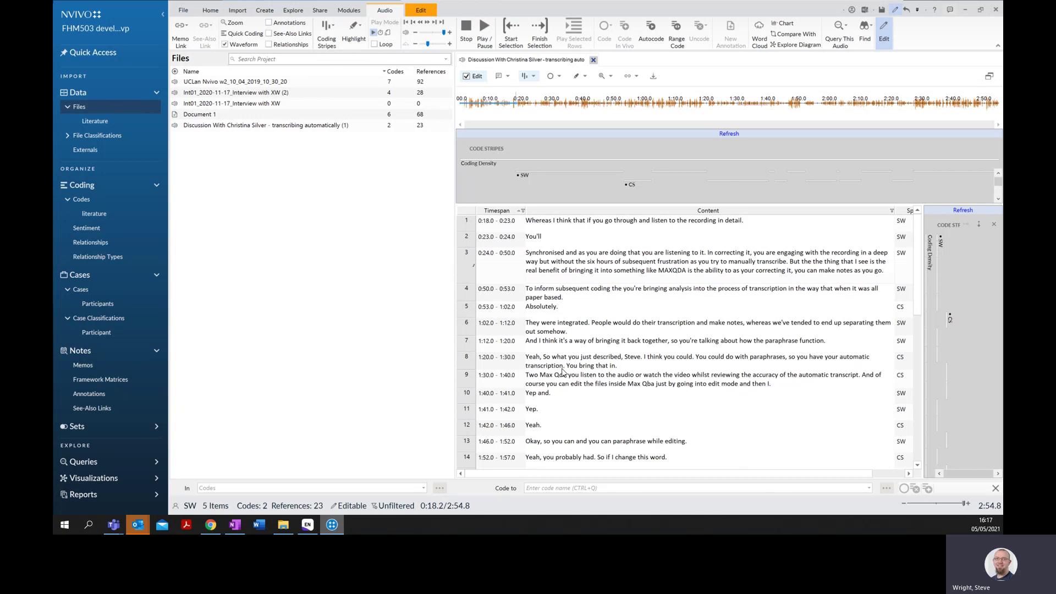
drag(566, 376, 549, 375)
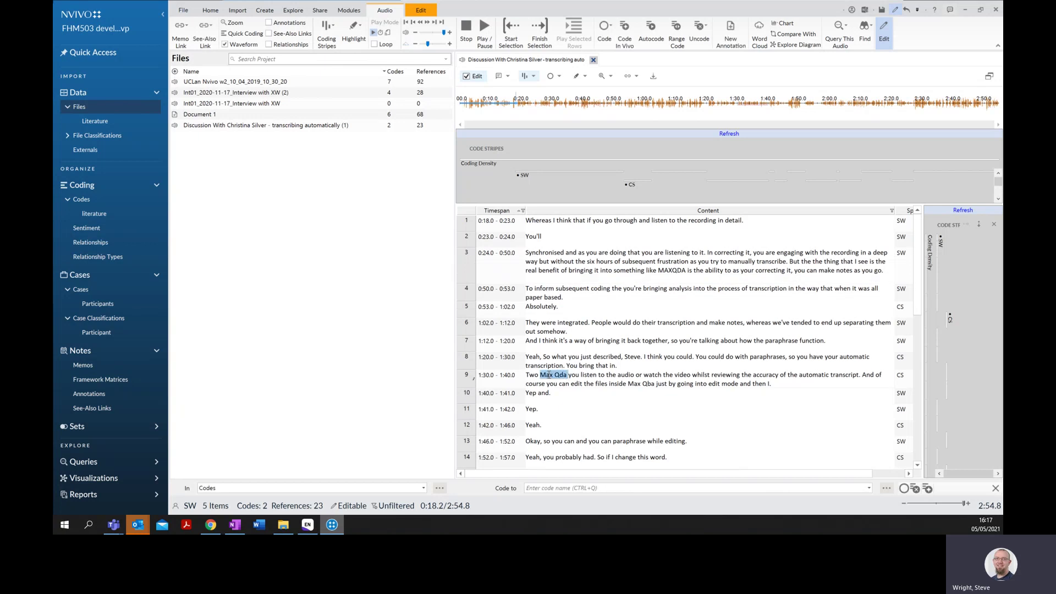
text(MAXQDA)
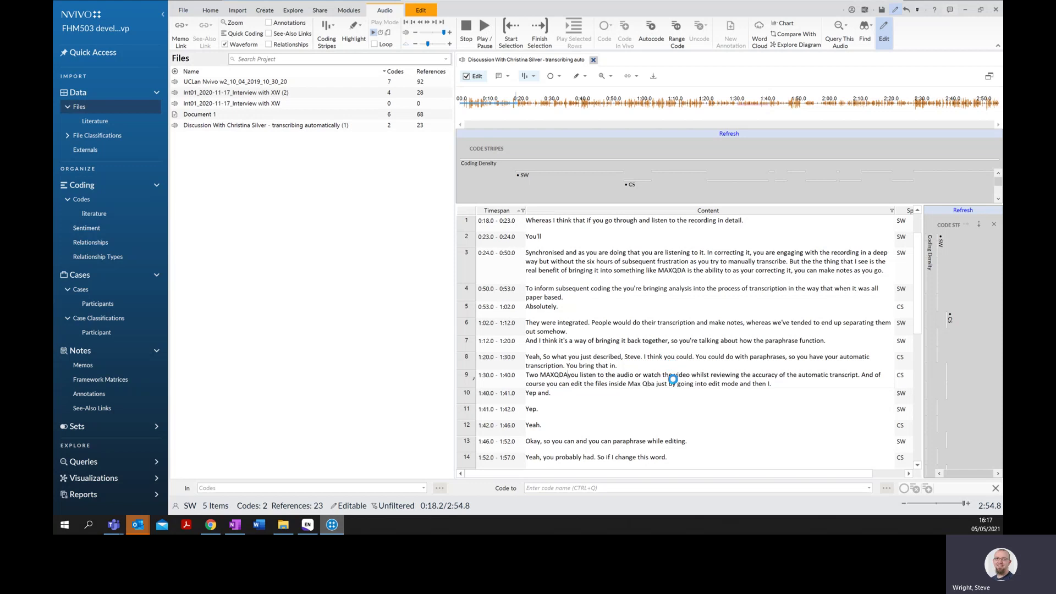
- Place the cursor in row 23, the last transcript row, and play a short stretch of the recording
scroll(704, 374, down, 1)
scroll(738, 389, down, 3)
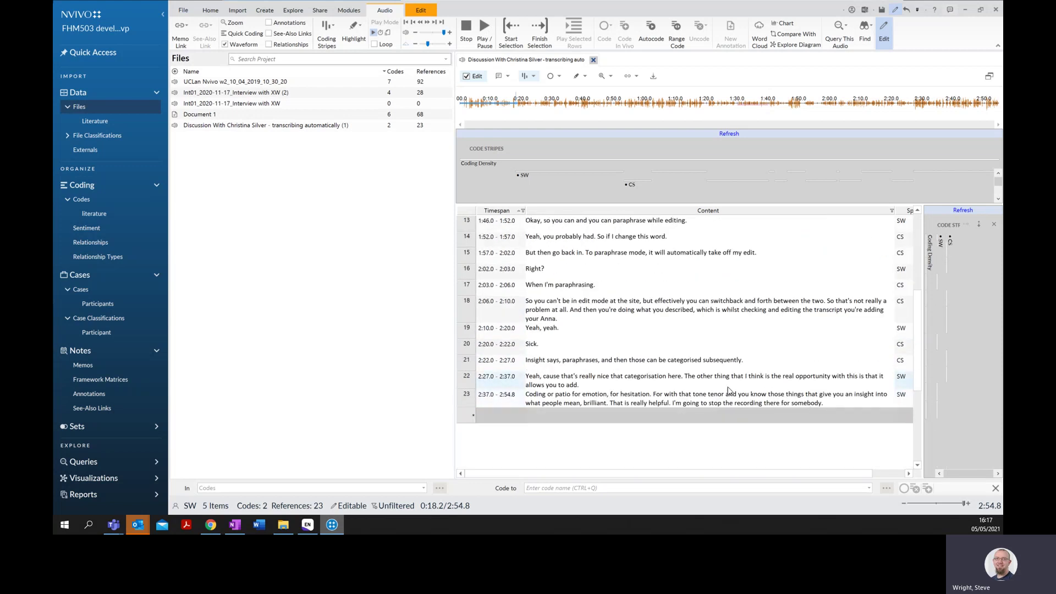
click(565, 397)
click(484, 29)
click(484, 29)
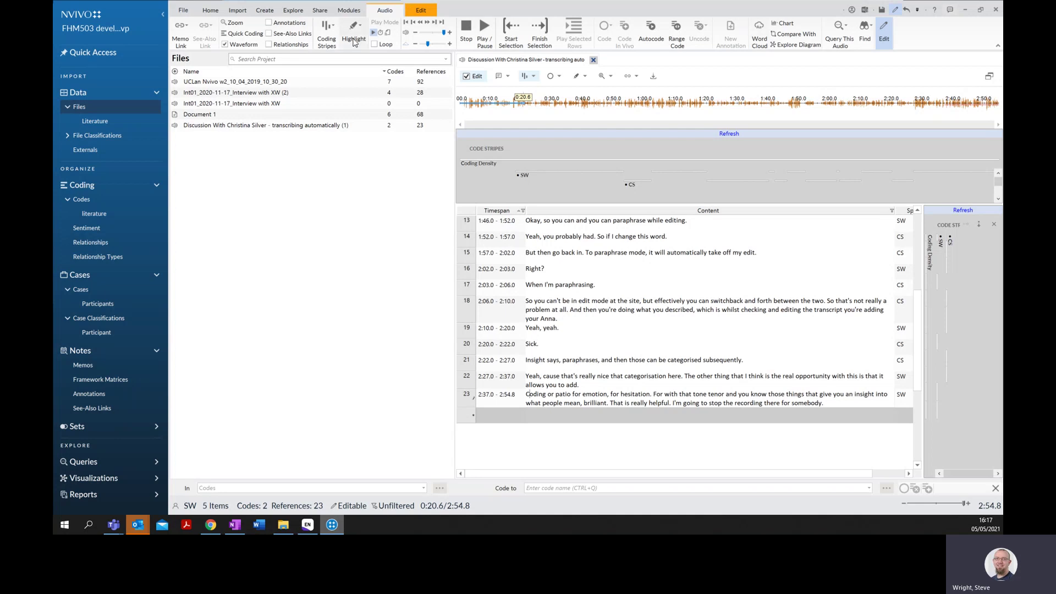
- Switch the play mode to synchronised playback and move through the transcript so the recording position follows the rows
click(381, 33)
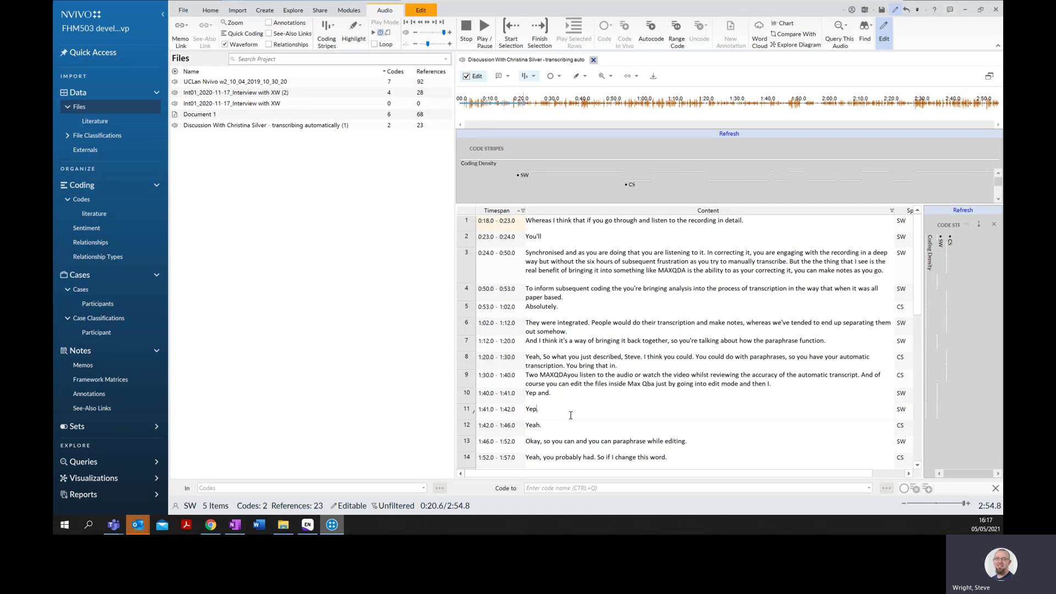
scroll(583, 426, down, 1)
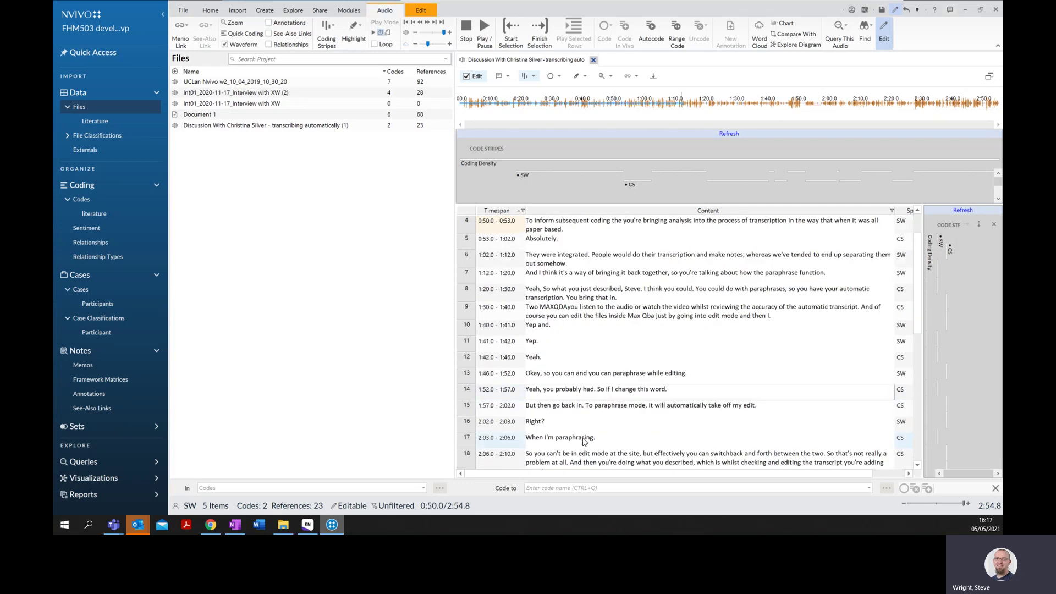
scroll(585, 440, down, 1)
scroll(575, 461, down, 1)
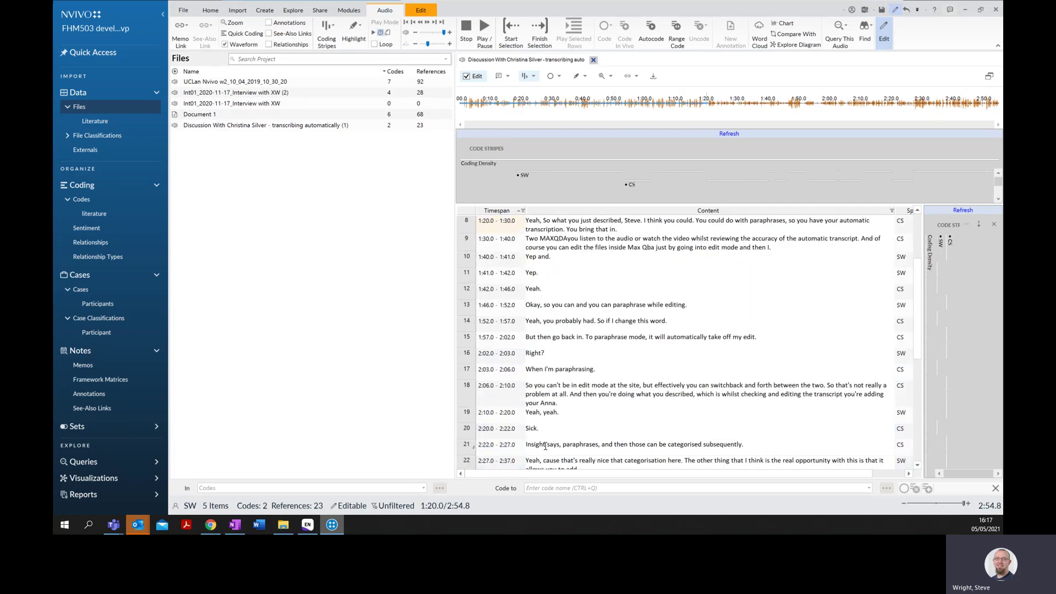
- Select row 22 of the transcript and play a short stretch of the recording in synchronised mode
click(488, 28)
scroll(495, 407, down, 3)
click(468, 409)
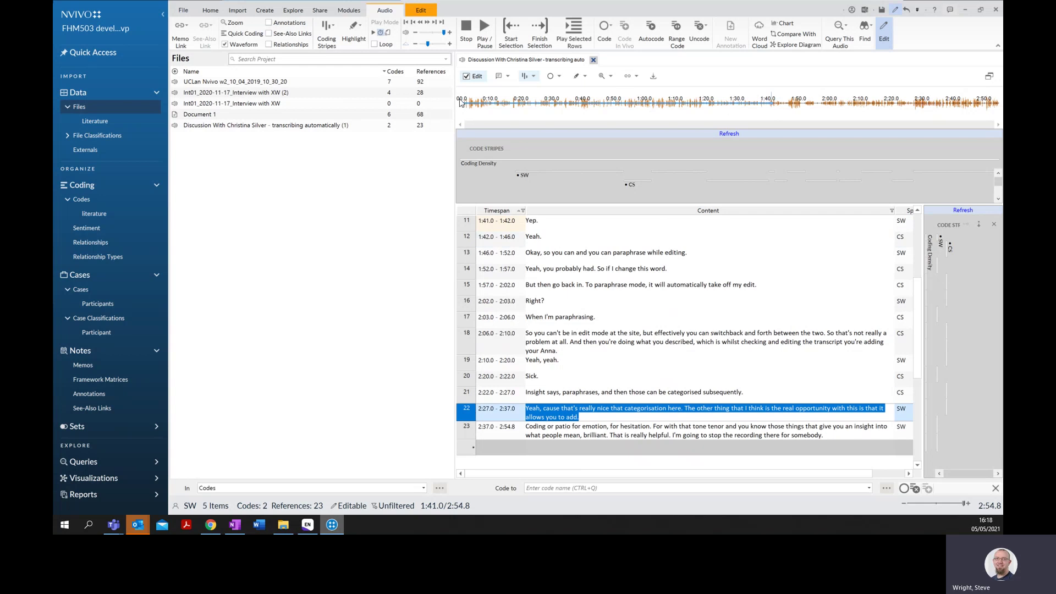
click(482, 37)
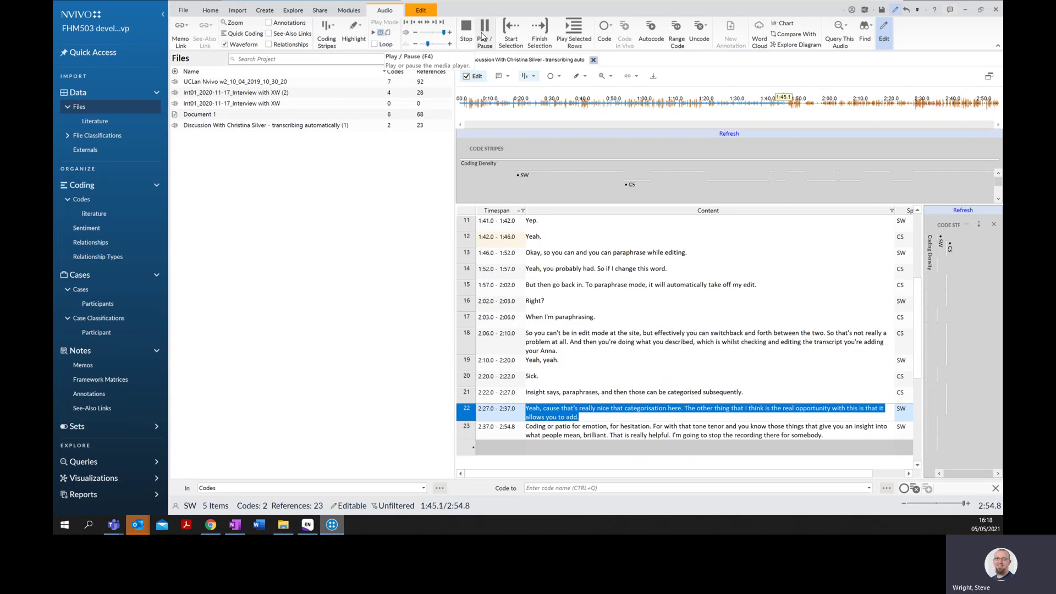
click(482, 35)
- Annotate the full text of row 22 with "Need to give some thought to what this means!"
scroll(613, 352, down, 5)
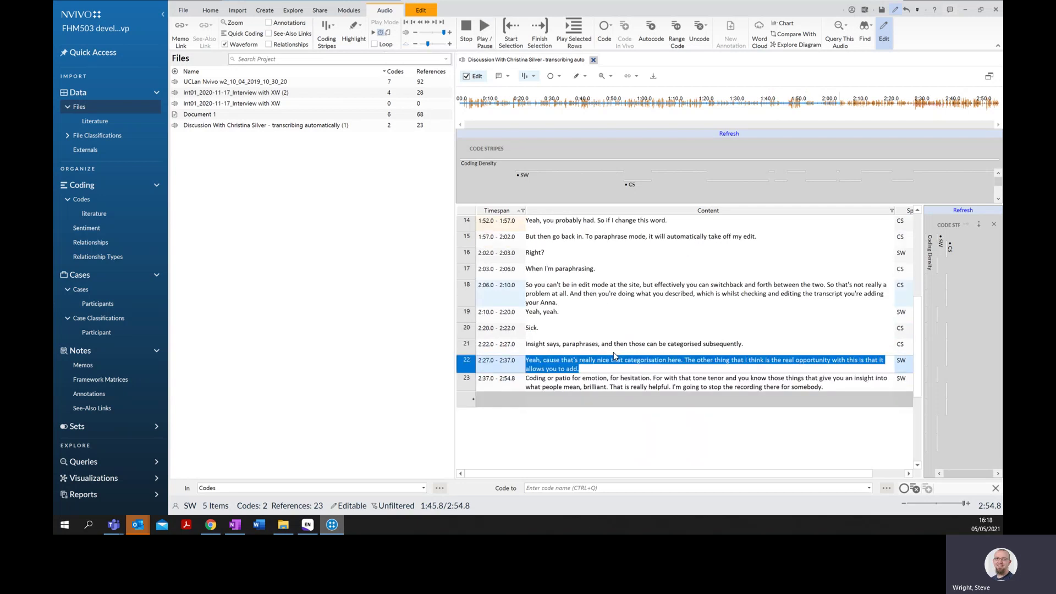
scroll(718, 304, up, 3)
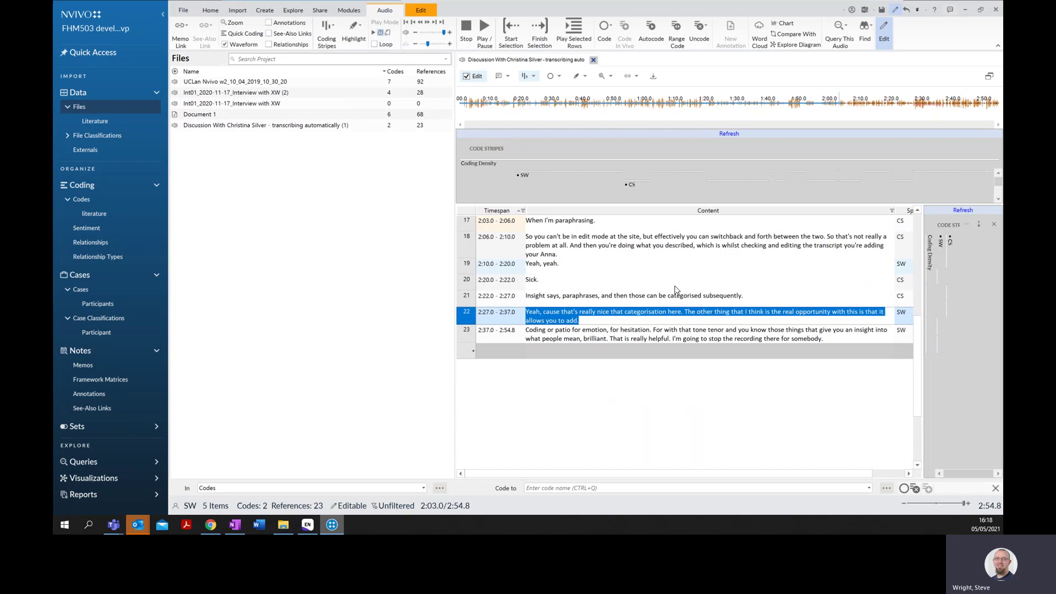
click(611, 330)
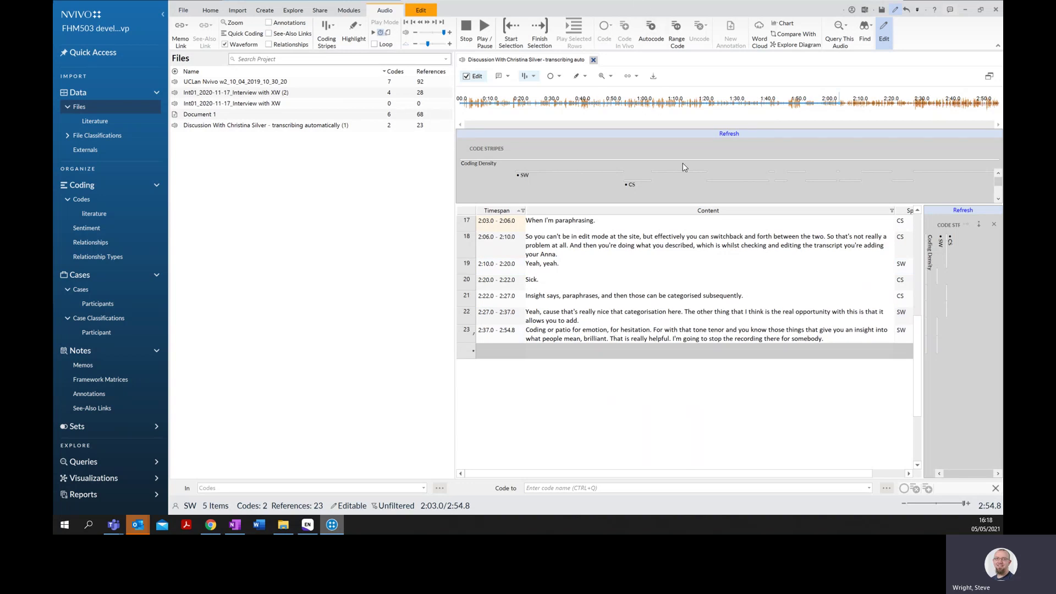
key(Up)
key(Up)
key(Up)
click(527, 312)
drag(527, 312, 569, 319)
right_click(570, 319)
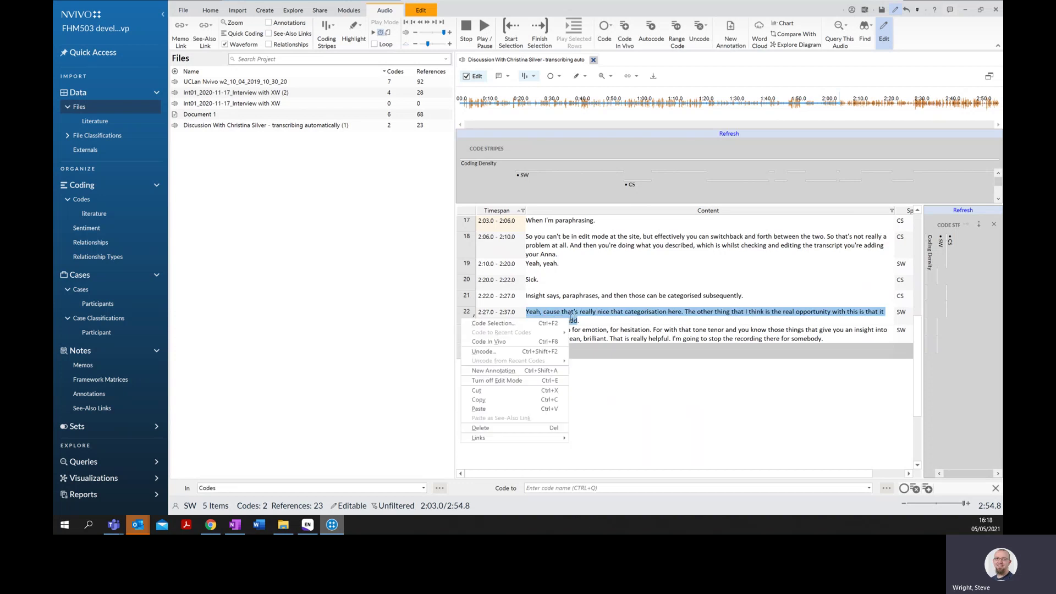
click(550, 371)
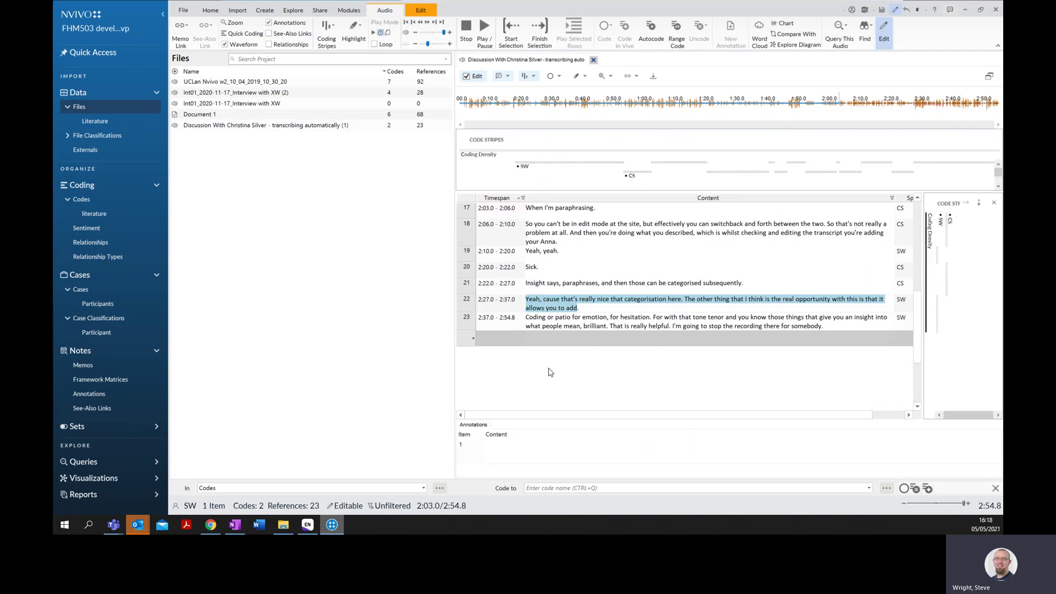
text(Need to give some thought to what this means!)
click(597, 220)
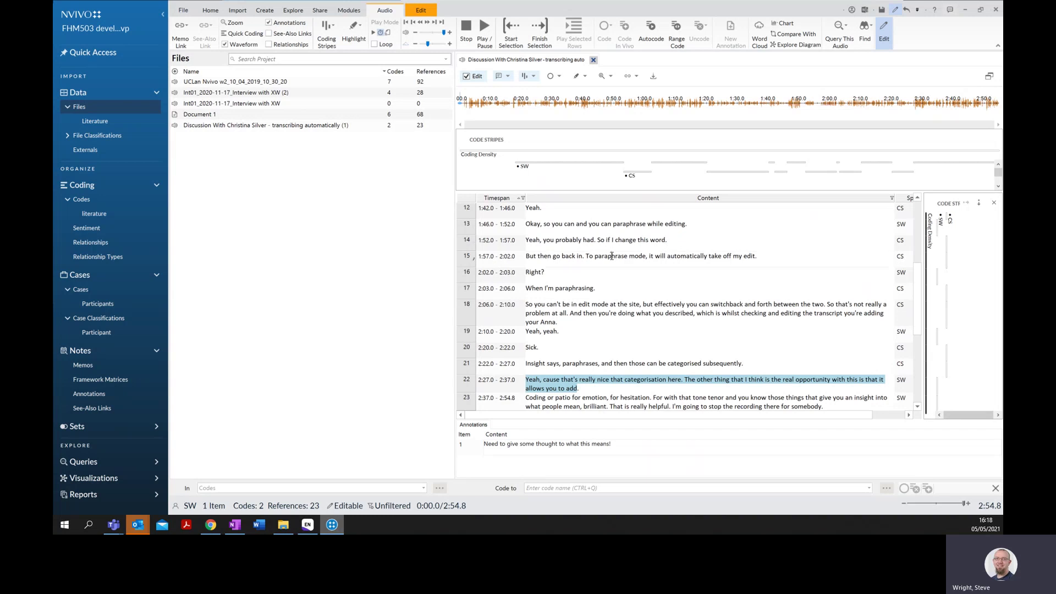
- Code the phrase "To paraphrase mode" in row 15 to a new child code "REF - Need to look up" under 0 - NEW CODES
drag(586, 256, 641, 259)
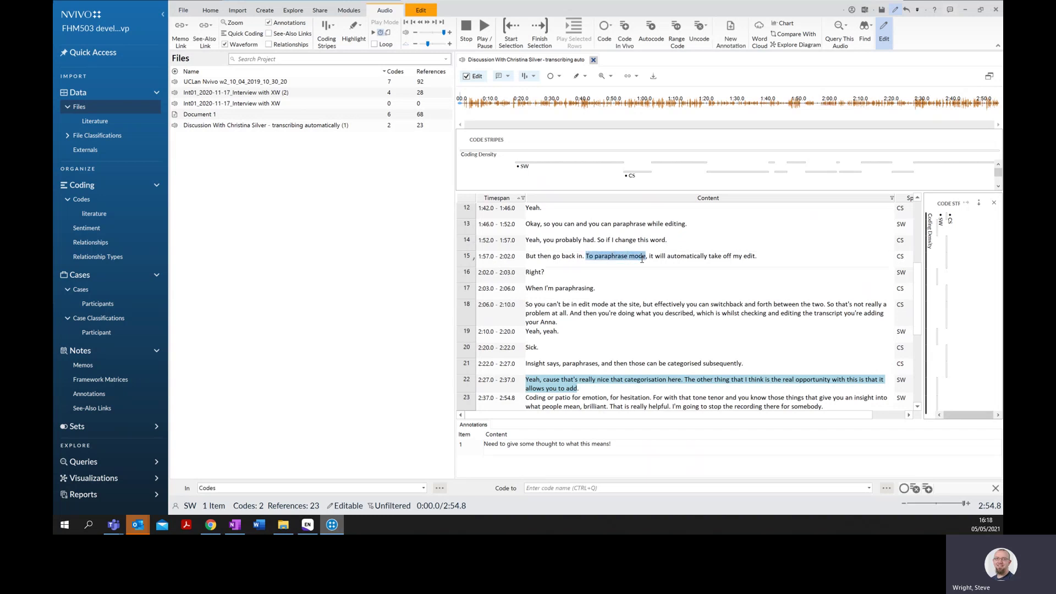
right_click(634, 259)
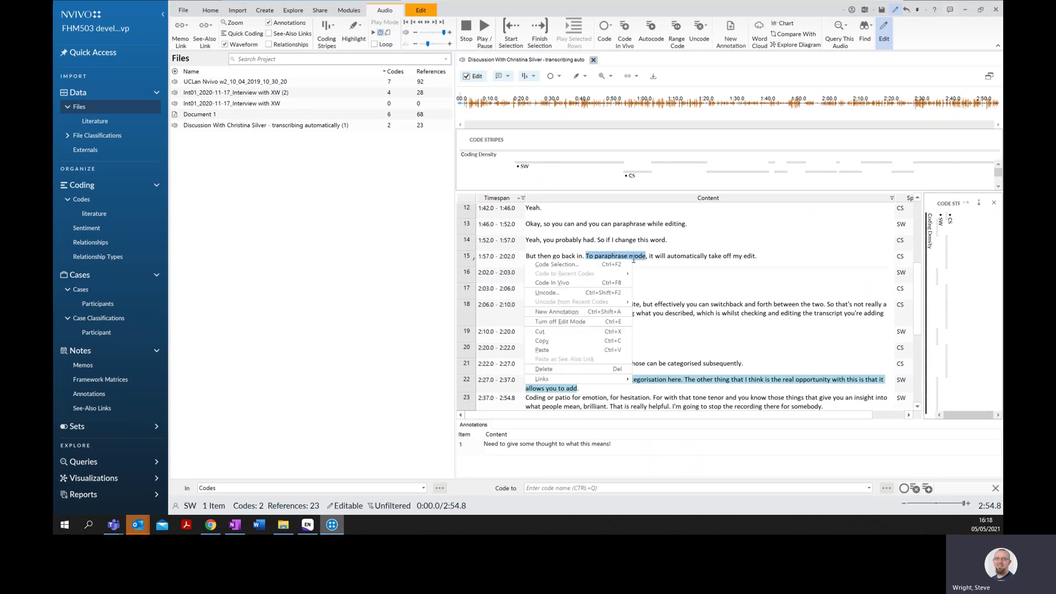
click(600, 269)
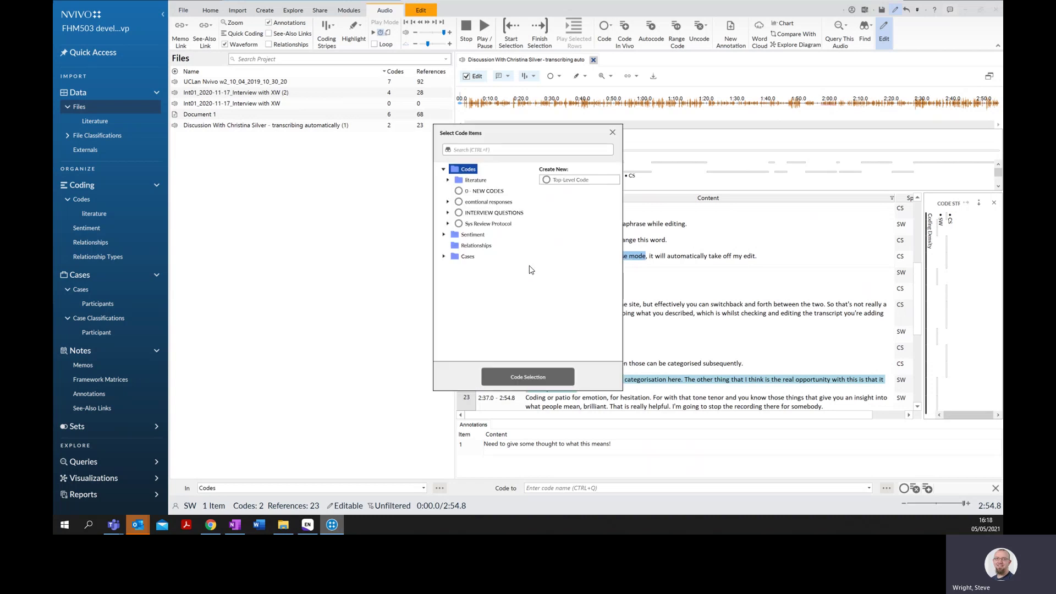
click(468, 190)
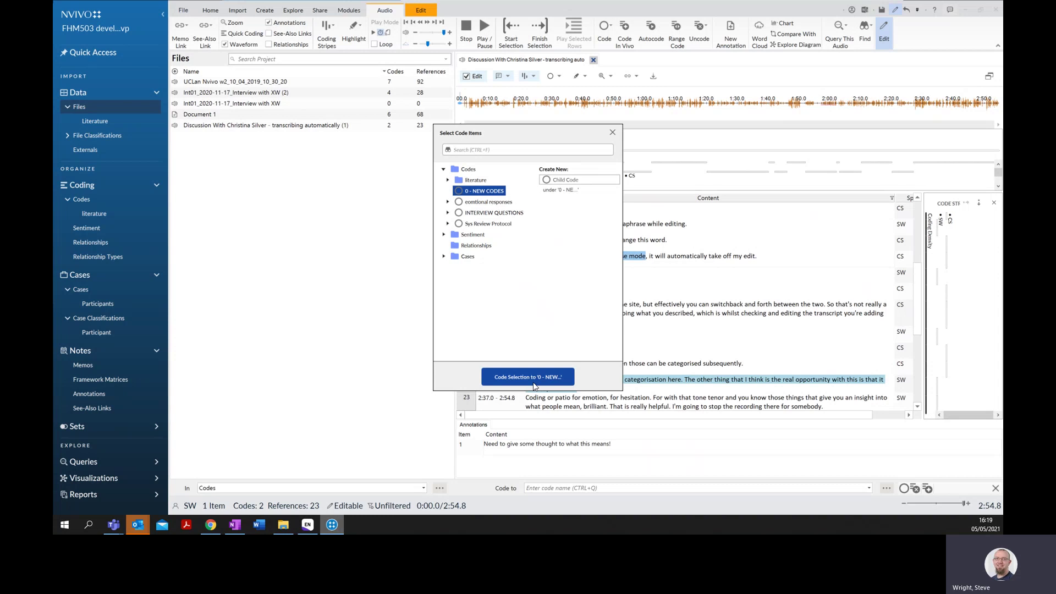
click(550, 182)
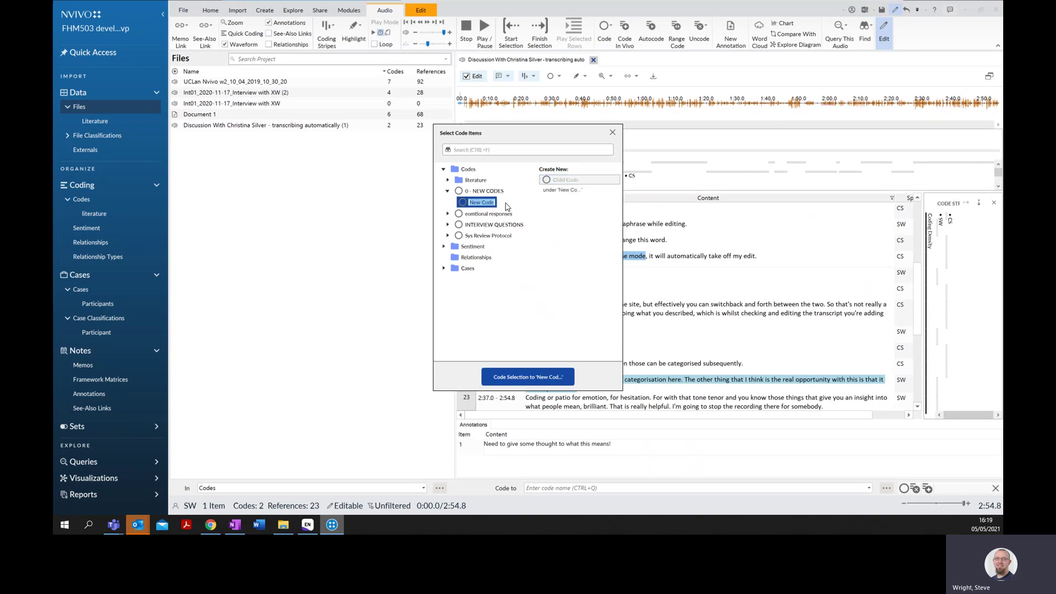
text(REF - Need to look uop)
key(BackSpace)
key(BackSpace)
text(p)
click(517, 379)
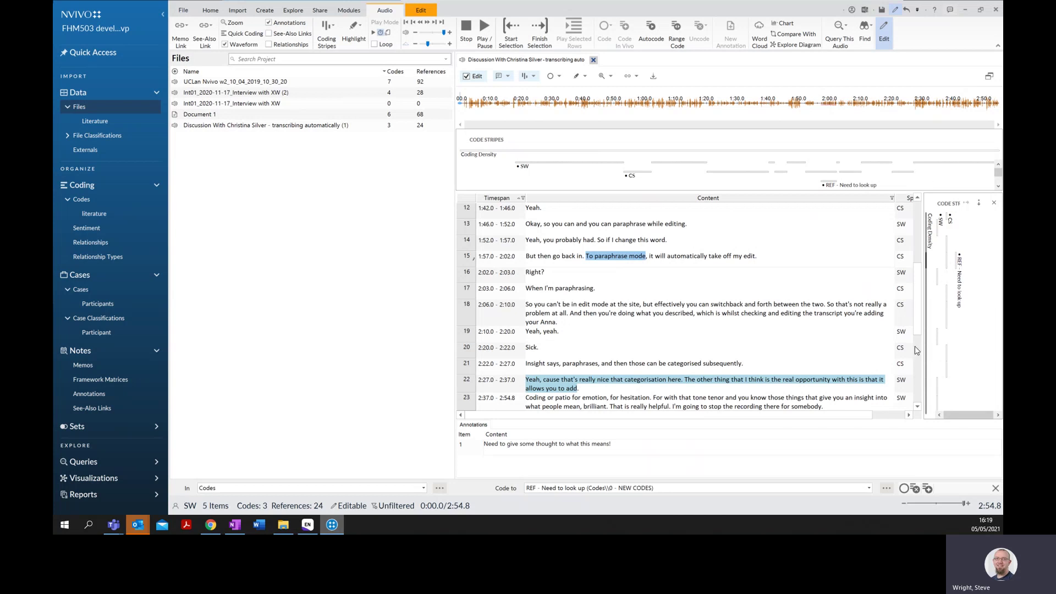
click(919, 319)
drag(920, 316, 911, 215)
click(867, 276)
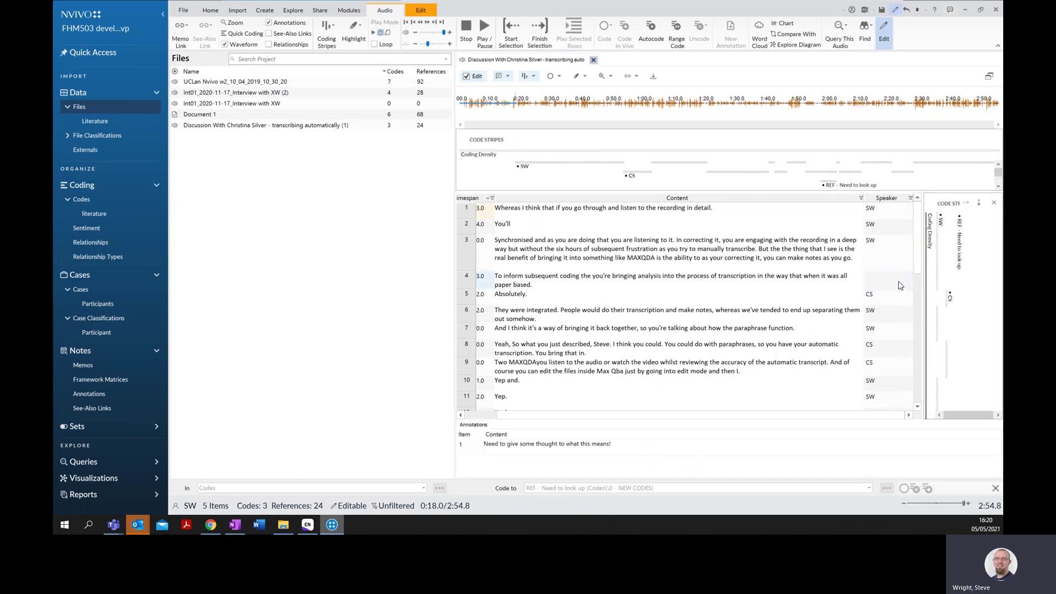
click(867, 277)
click(557, 295)
drag(534, 295, 513, 298)
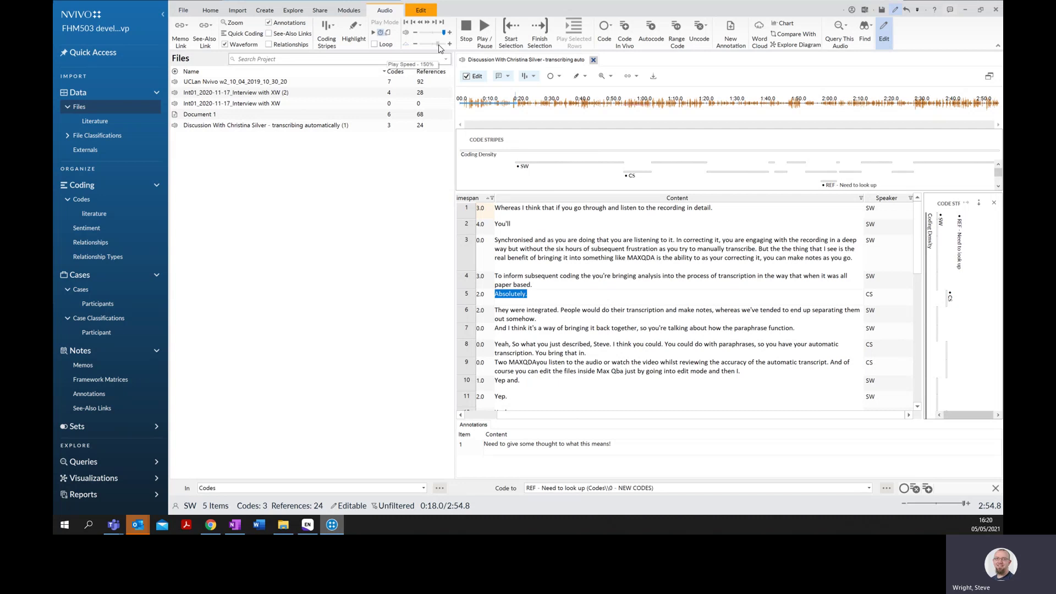
click(618, 296)
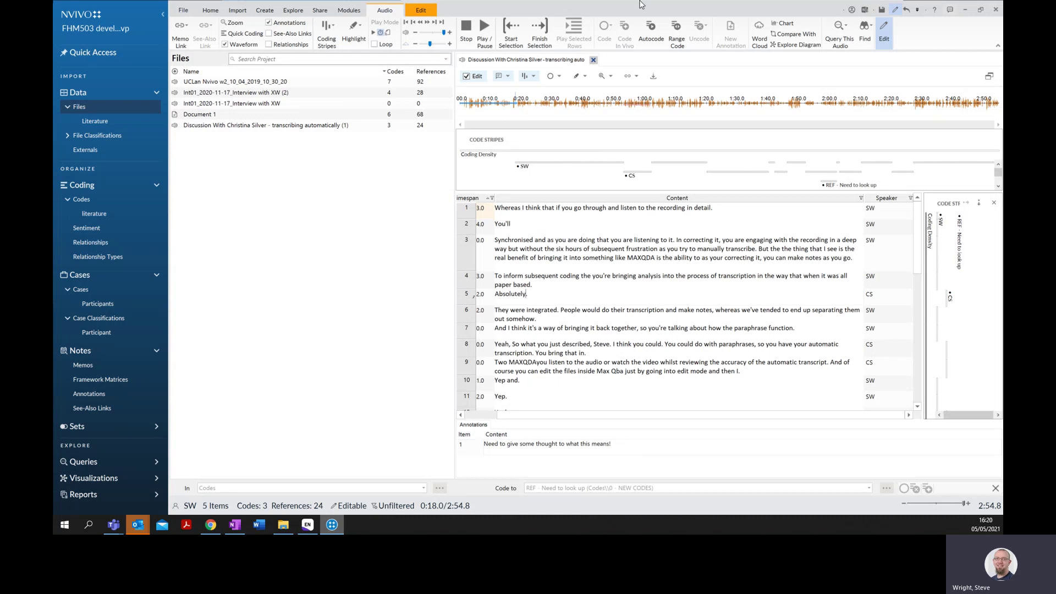
right_click(268, 127)
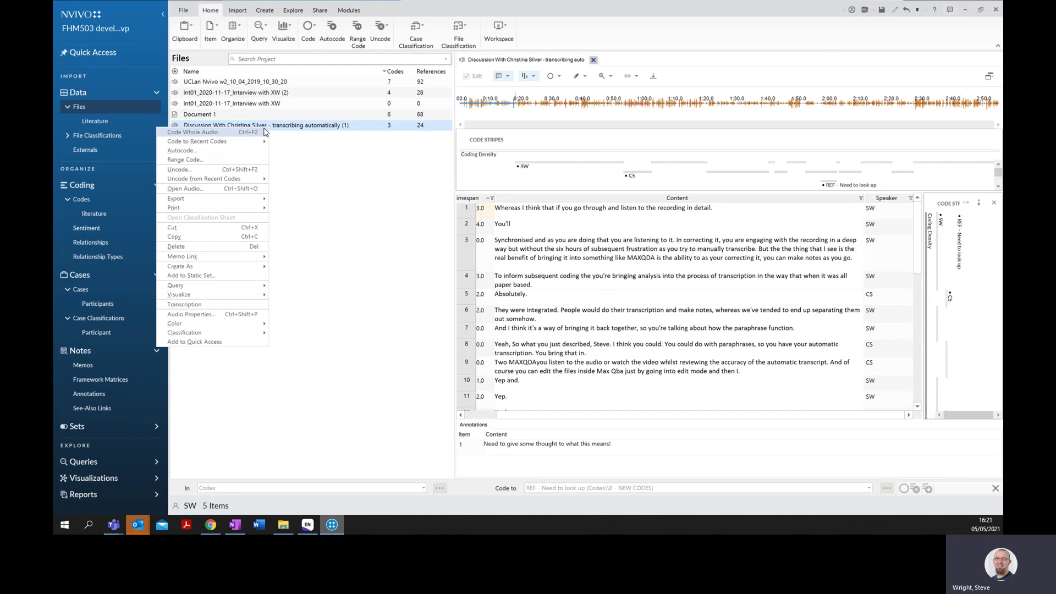
mouse_move(242, 257)
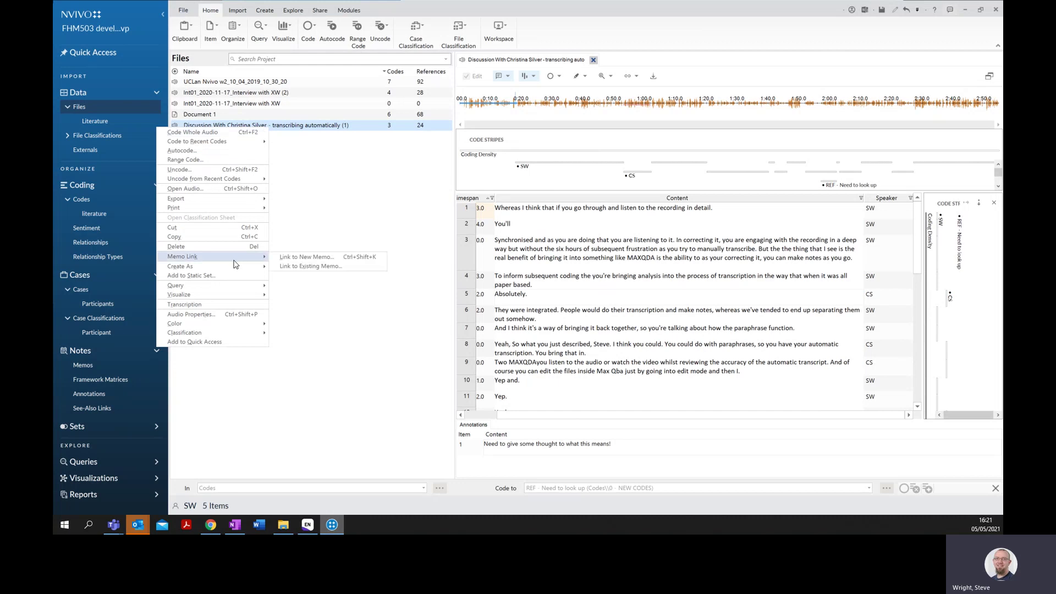
click(304, 266)
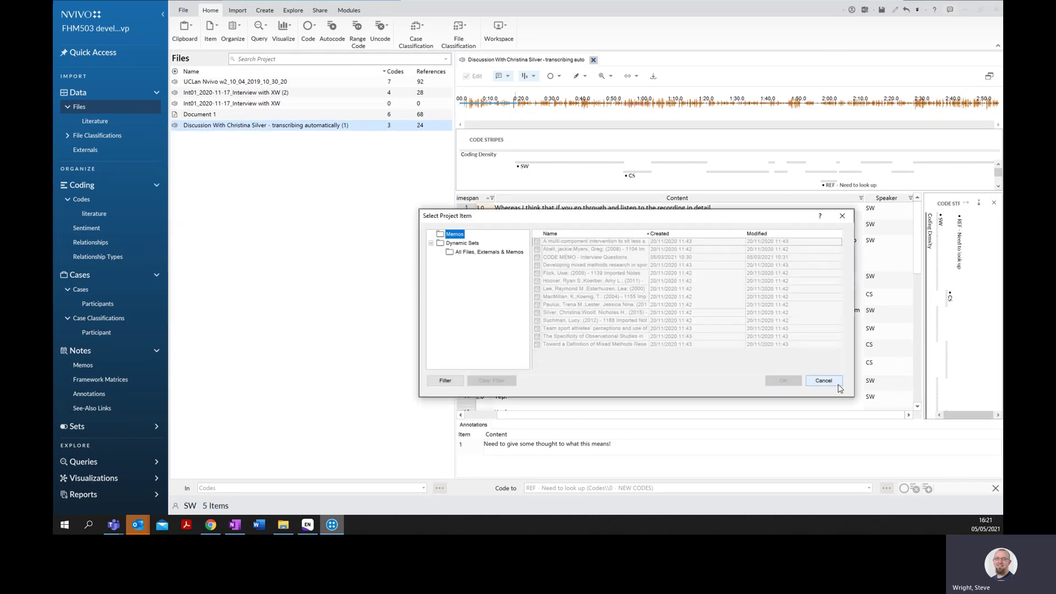
click(836, 384)
- Link the discussion recording to a new memo named "Transcript memo - Disc with CS"
right_click(303, 124)
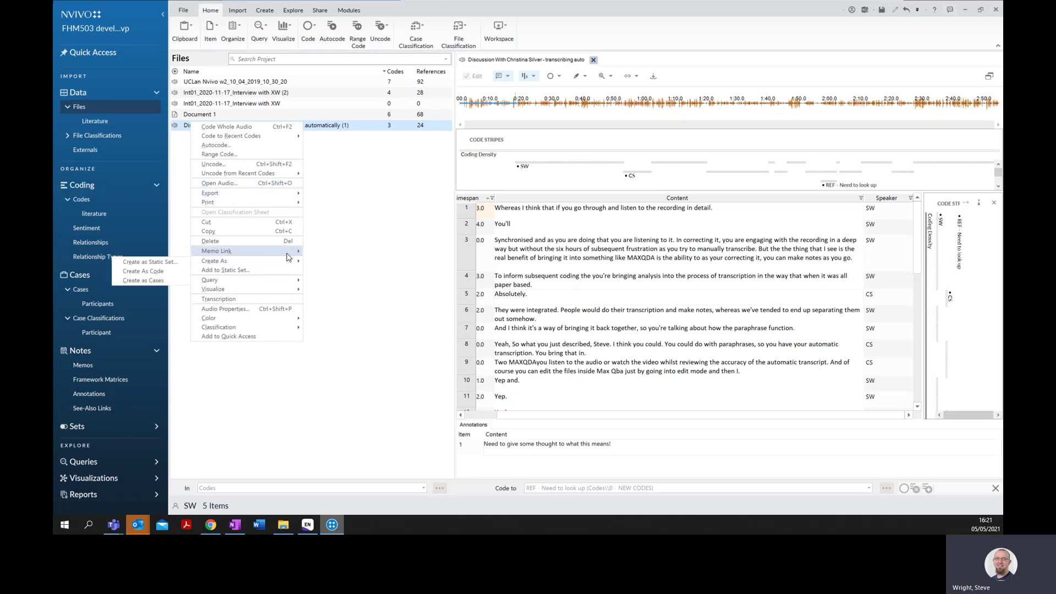
mouse_move(288, 253)
click(178, 253)
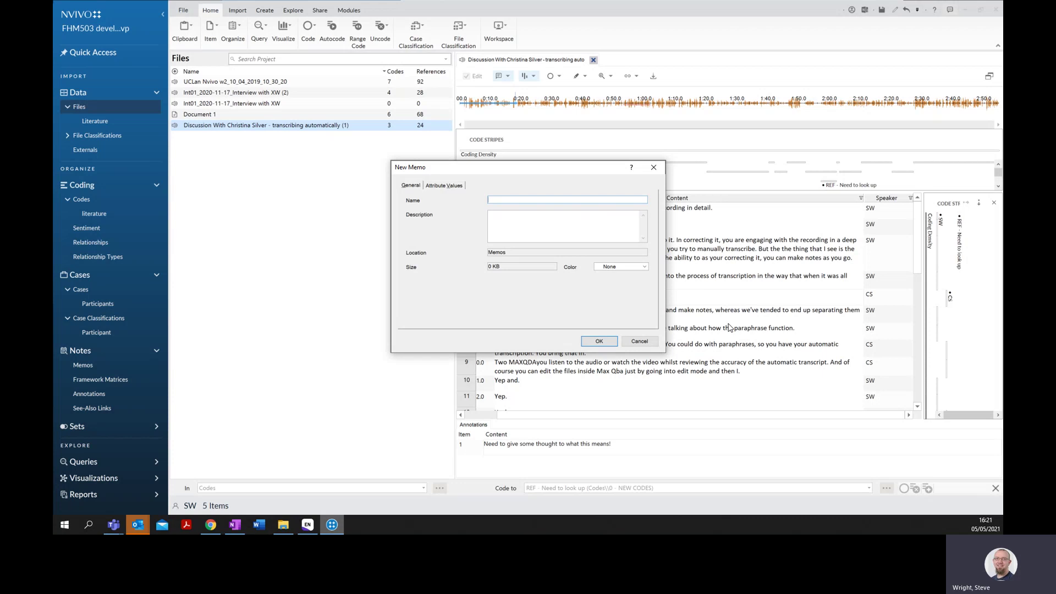
text(Transcript)
key(BackSpace)
text(pt memo - Disc with CS)
key(ctrl+a)
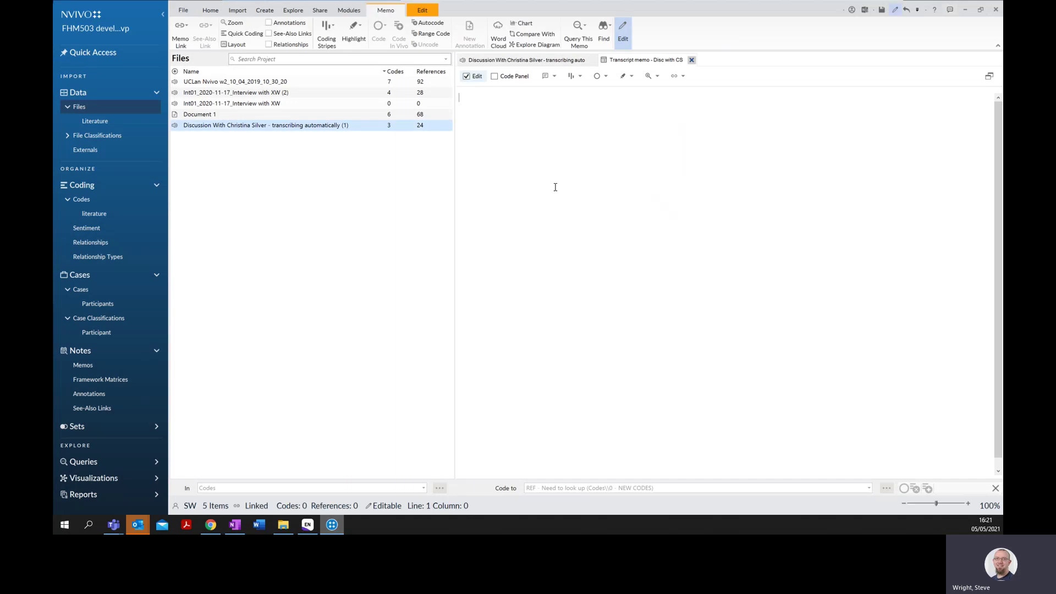
- Insert the current date and time in the memo and write the note "Challenging audio - lots that isn't clerar or ideal." below it
key(ctrl+shift+t)
key(Return)
text(hallenging auduio)
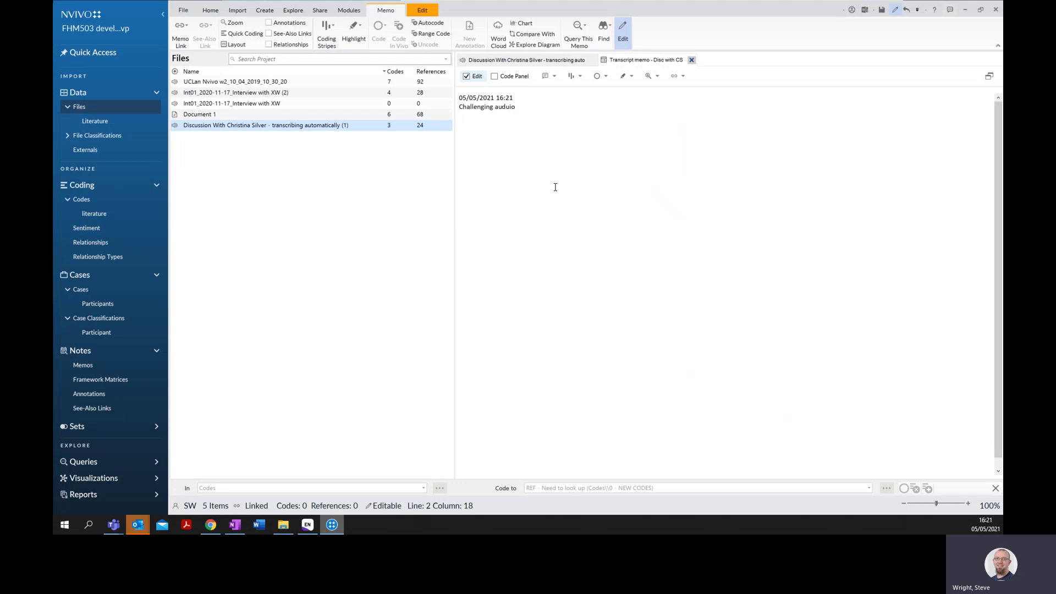
key(BackSpace)
key(BackSpace)
key(BackSpace)
text(io - lots that isn't clerar or idea.)
key(Return)
key(Return)
key(alt+Tab)
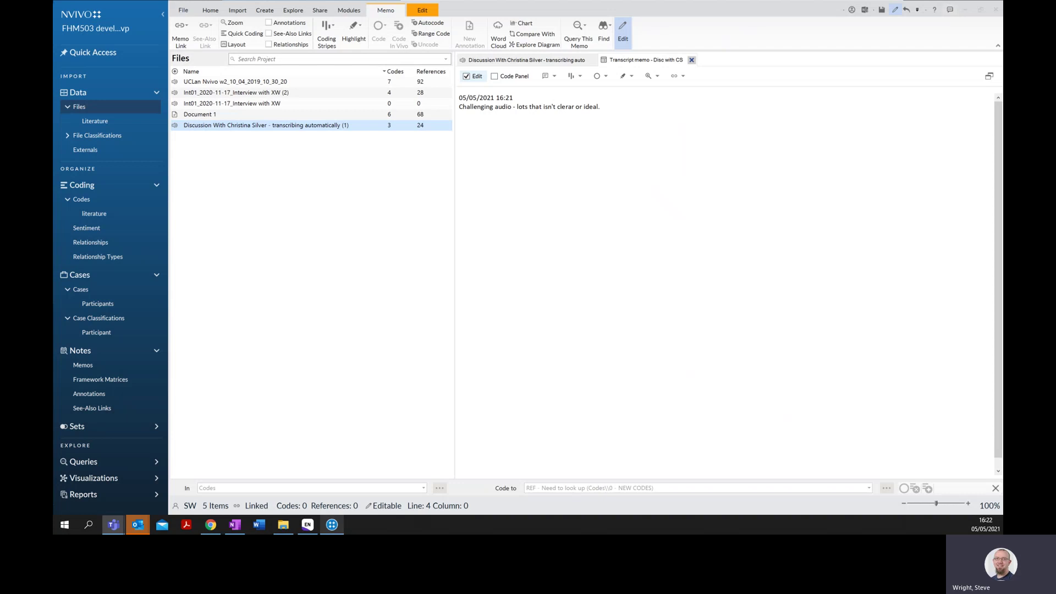